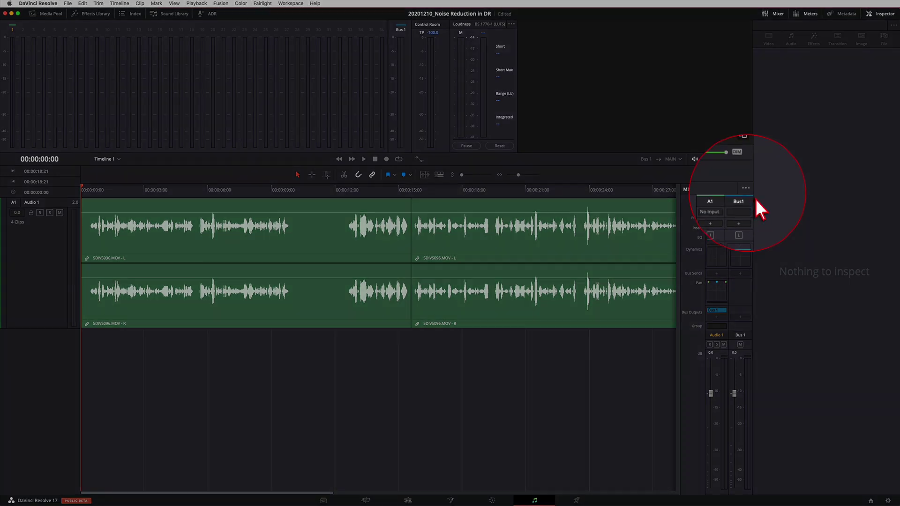
Add the Fairlight FX Noise Reduction effect to audio track A1 in the mixer.
{"action": "left_click", "coordinate": [746, 189]}
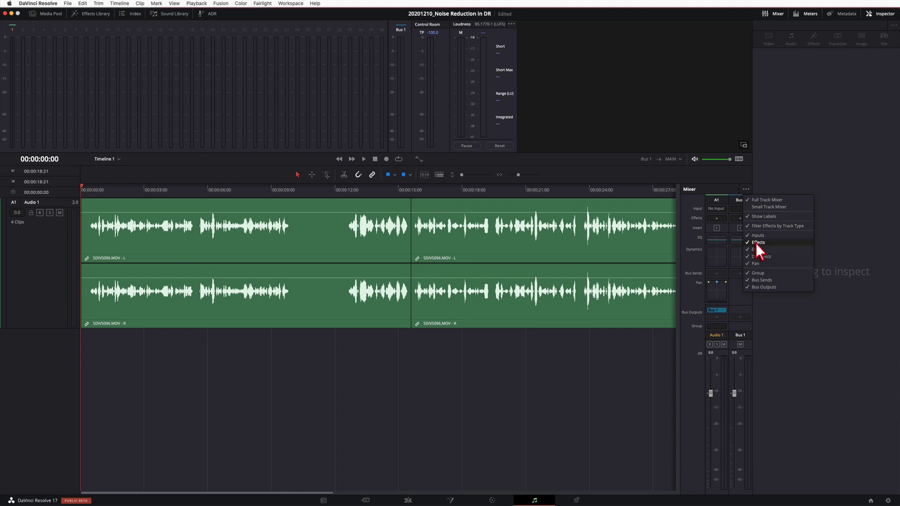
{"action": "left_click", "coordinate": [701, 227]}
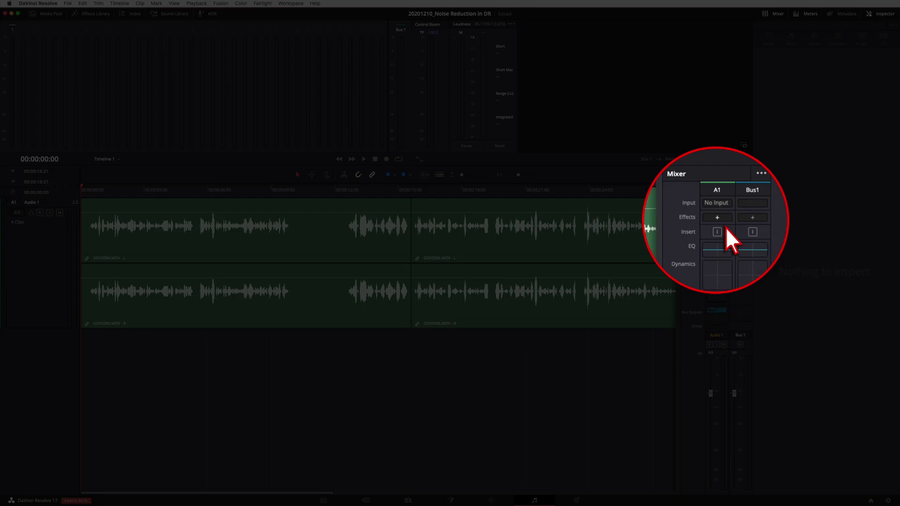
{"action": "left_click", "coordinate": [716, 219]}
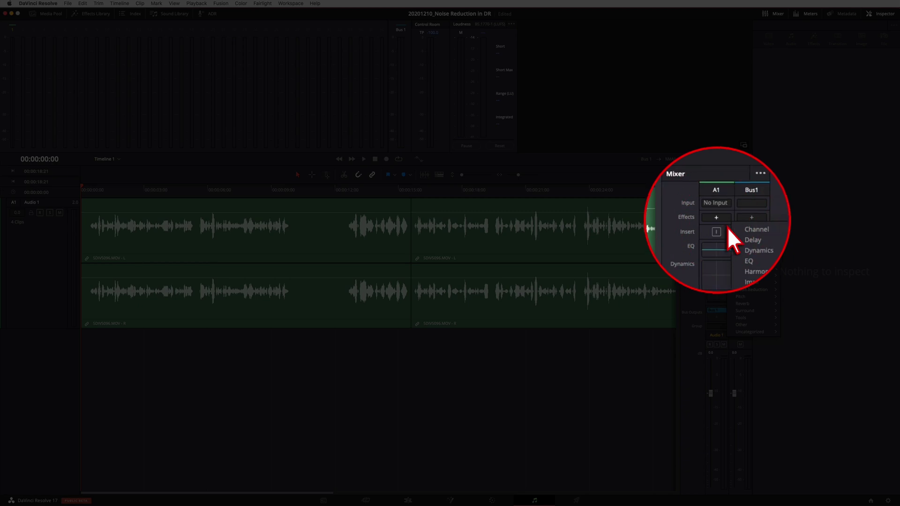
{"action": "mouse_move", "coordinate": [750, 291]}
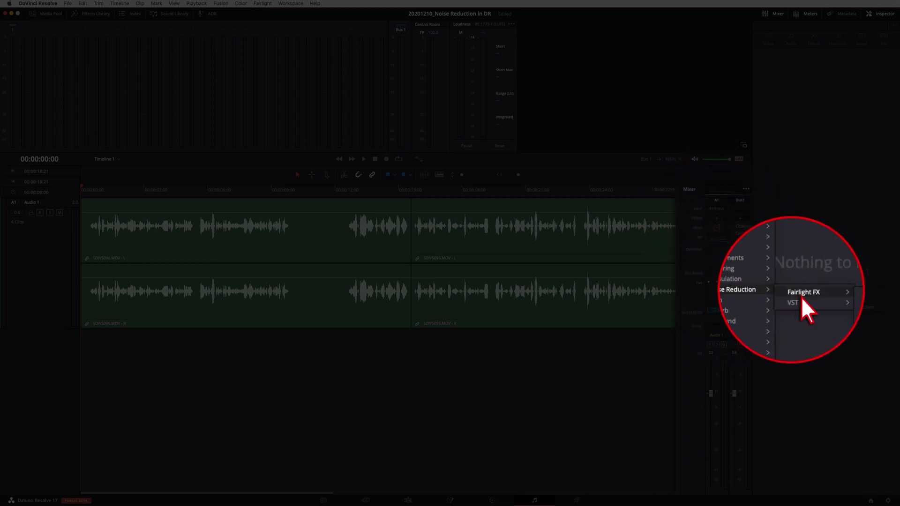
{"action": "mouse_move", "coordinate": [800, 297]}
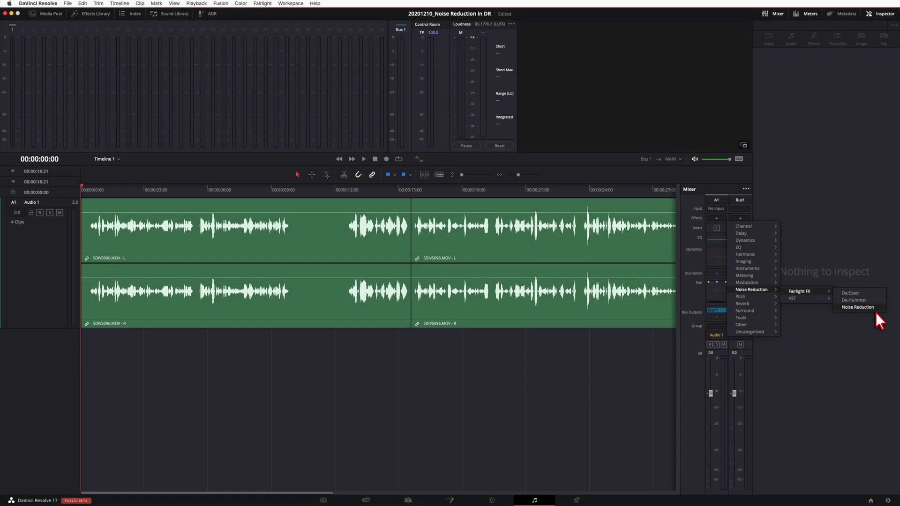
{"action": "left_click", "coordinate": [869, 307]}
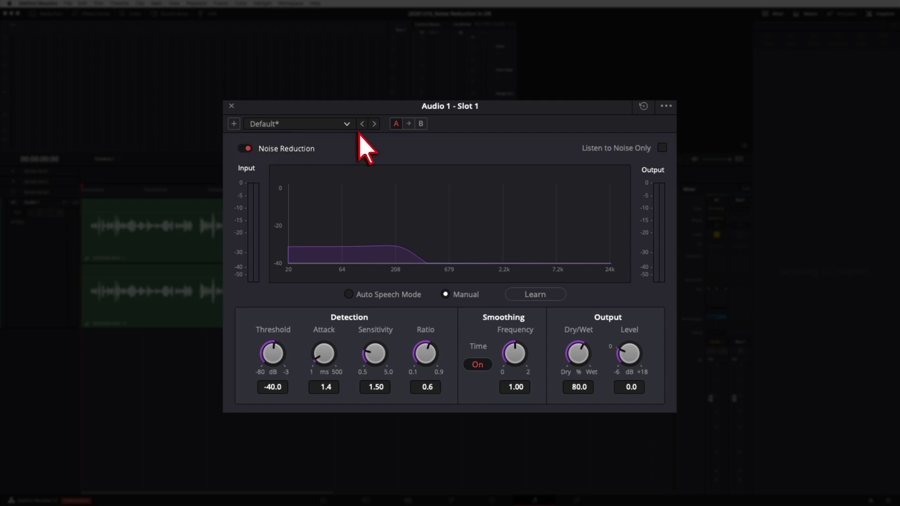
Try the De-Hiss, De-Rumble, and De-Rumble and Hiss presets of the noise reduction effect one after another.
{"action": "left_click", "coordinate": [347, 124]}
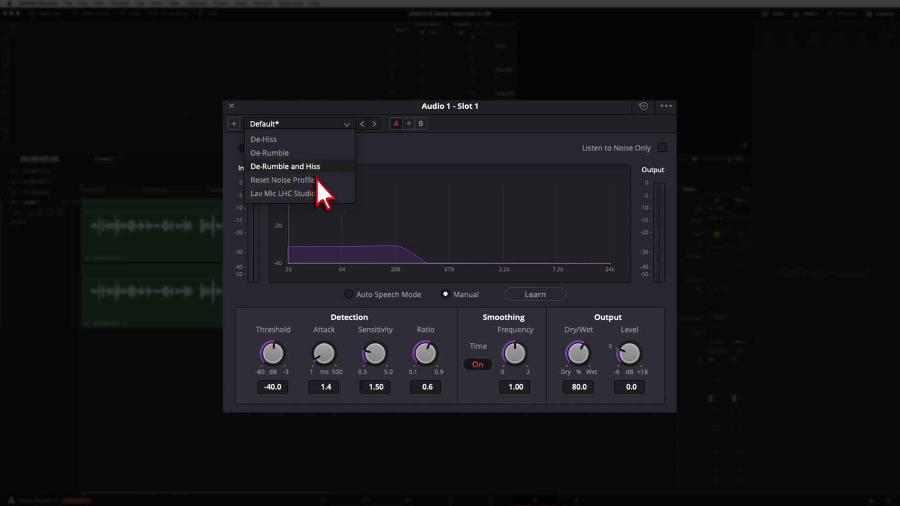
{"action": "left_click", "coordinate": [294, 140]}
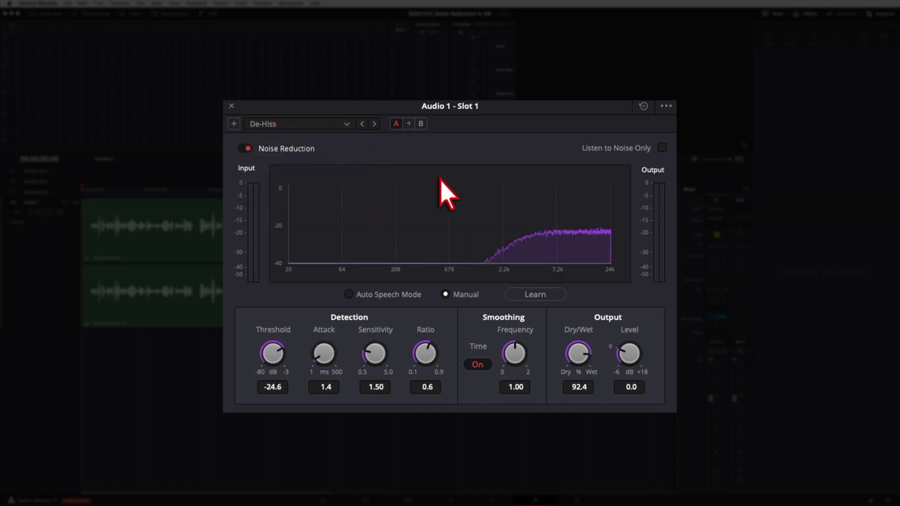
{"action": "left_click", "coordinate": [344, 124]}
{"action": "left_click", "coordinate": [330, 153]}
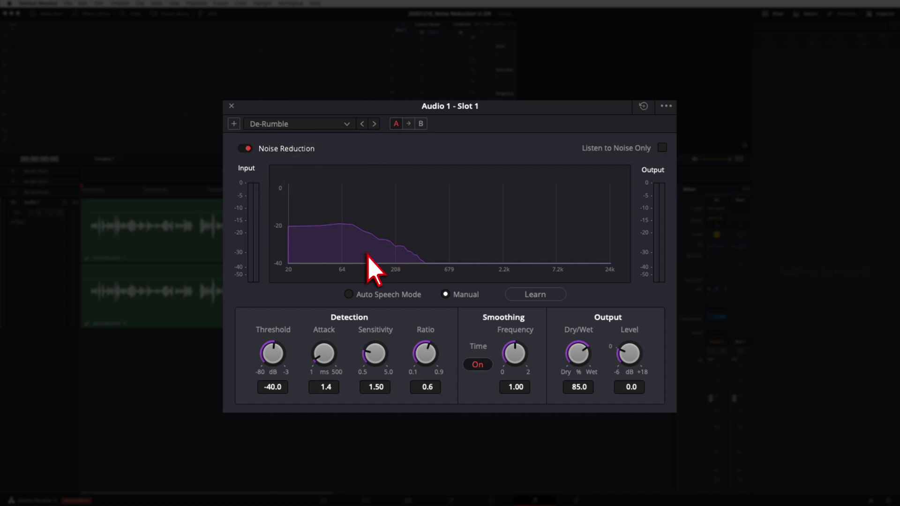
{"action": "left_click", "coordinate": [335, 126]}
{"action": "left_click", "coordinate": [331, 165]}
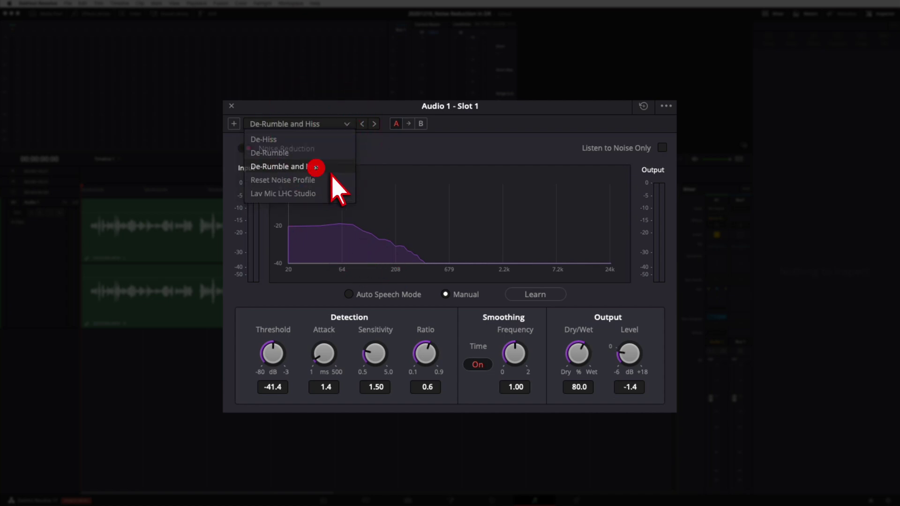
{"action": "left_click", "coordinate": [328, 124]}
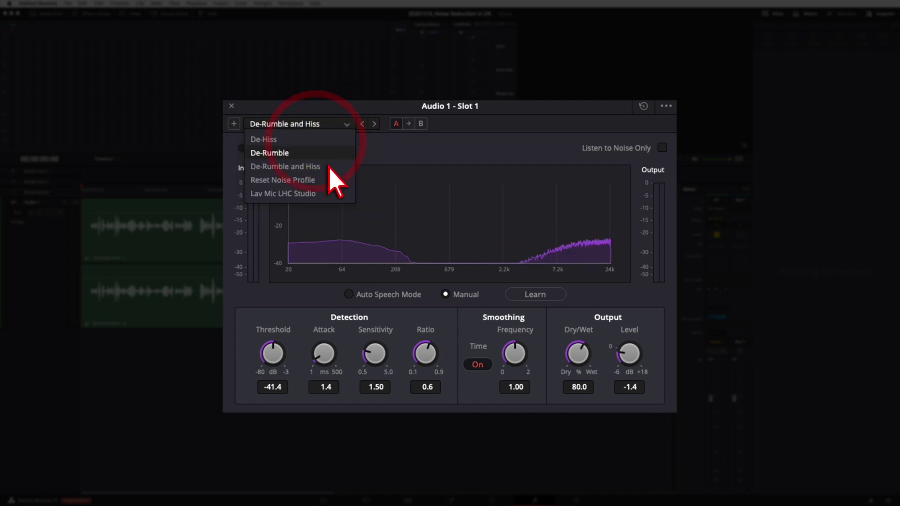
{"action": "left_click", "coordinate": [308, 143]}
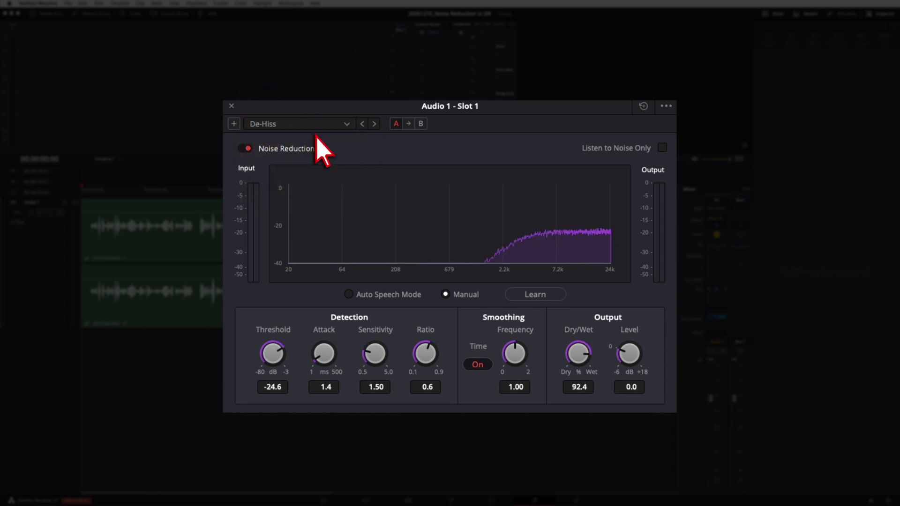
Apply the Reset Noise Profile preset to the noise reduction effect and leave the effect enabled.
{"action": "left_click", "coordinate": [311, 125]}
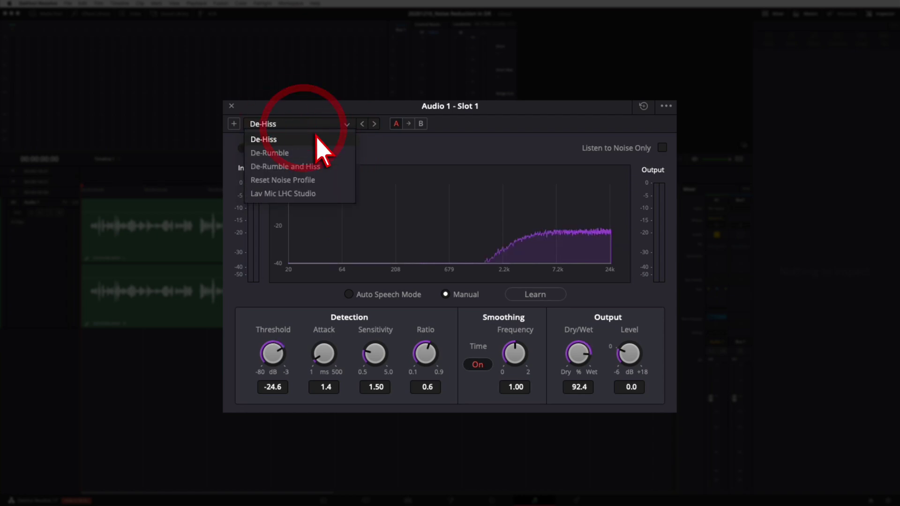
{"action": "left_click", "coordinate": [315, 182]}
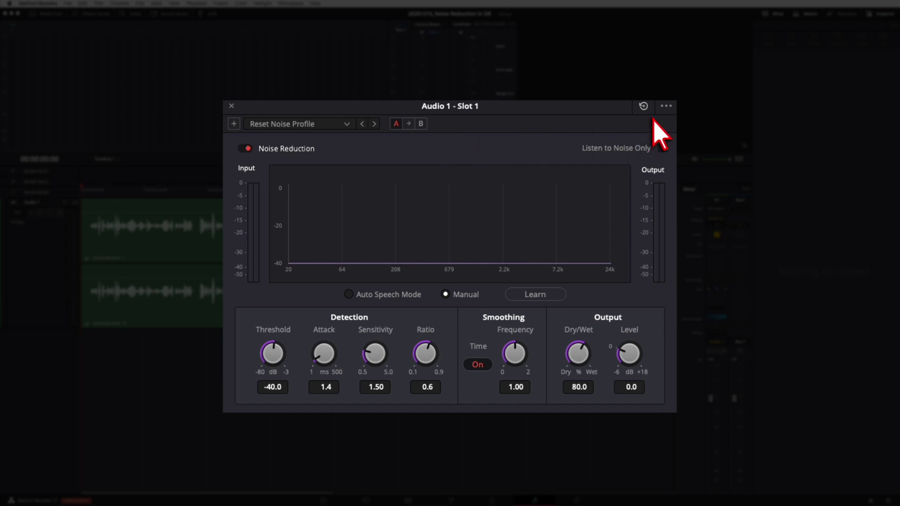
{"action": "left_click", "coordinate": [666, 105]}
{"action": "left_click", "coordinate": [606, 136]}
{"action": "left_click", "coordinate": [244, 149]}
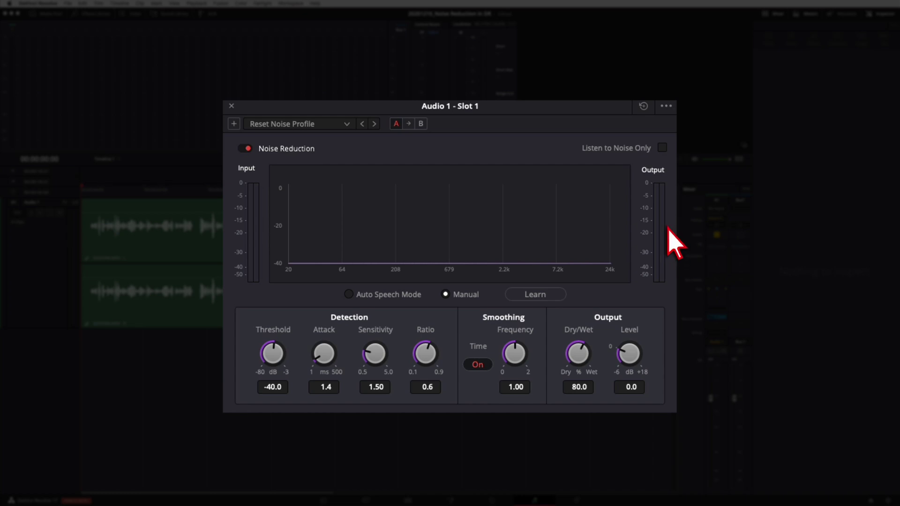
Switch the noise reduction to Auto Speech Mode and return it to Manual.
{"action": "left_click", "coordinate": [394, 320]}
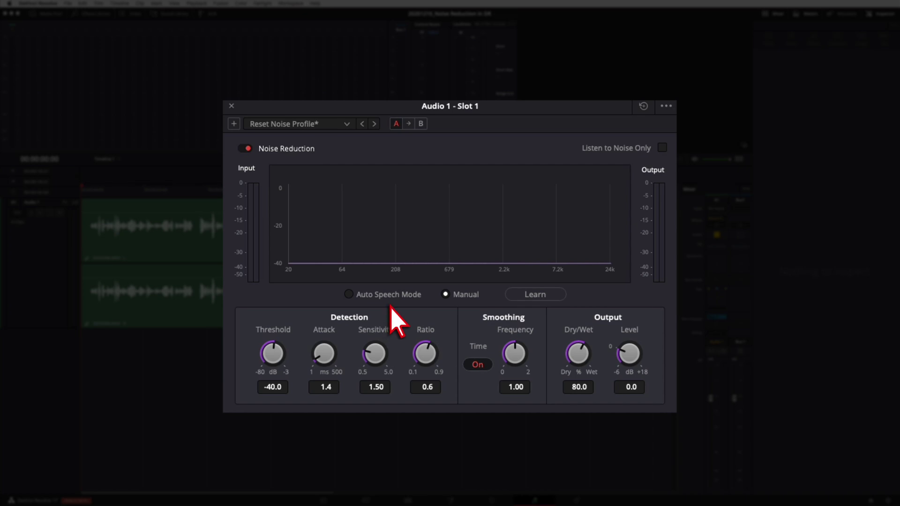
{"action": "left_click", "coordinate": [389, 300]}
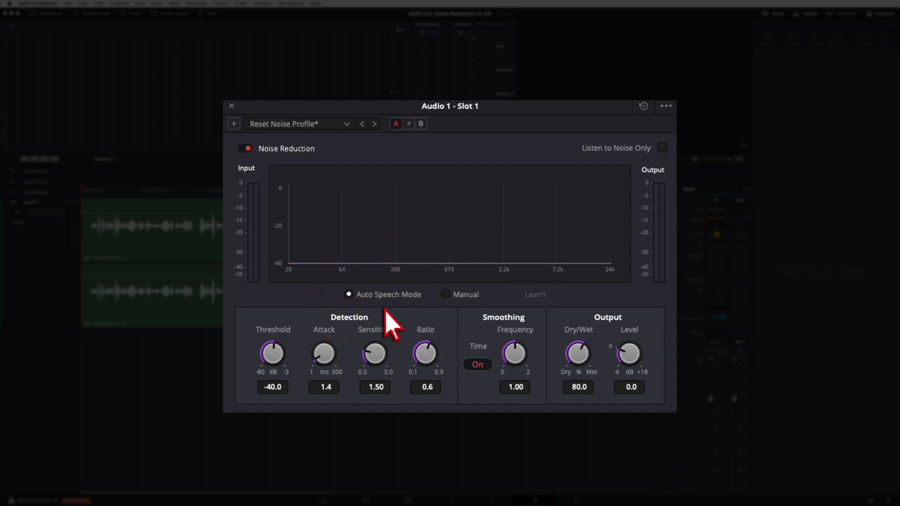
{"action": "left_click", "coordinate": [377, 306]}
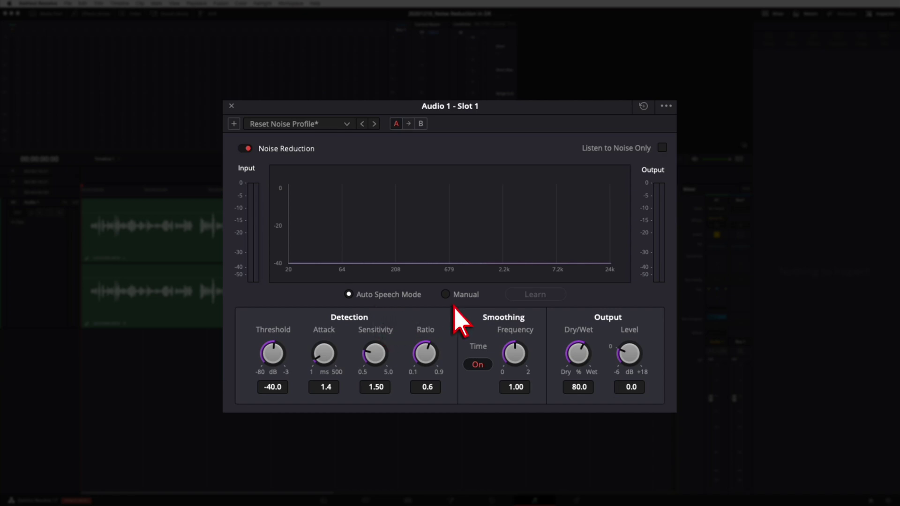
{"action": "left_click", "coordinate": [476, 304]}
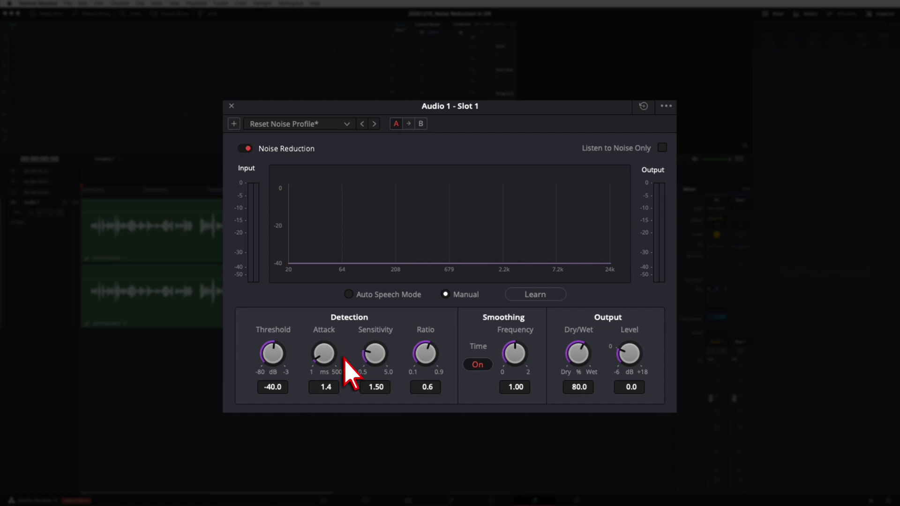
Try other Threshold and Attack values in the Detection settings and reset both to their defaults.
{"action": "left_click_drag", "start_coordinate": [275, 357], "coordinate": [342, 315]}
{"action": "double_click", "coordinate": [285, 366]}
{"action": "left_click_drag", "start_coordinate": [334, 369], "coordinate": [337, 425]}
{"action": "left_click_drag", "start_coordinate": [329, 366], "coordinate": [422, 374]}
{"action": "double_click", "coordinate": [333, 360]}
Try a detection Sensitivity of 4.00, reset it, and set it to 1.52.
{"action": "left_click_drag", "start_coordinate": [385, 366], "coordinate": [478, 381]}
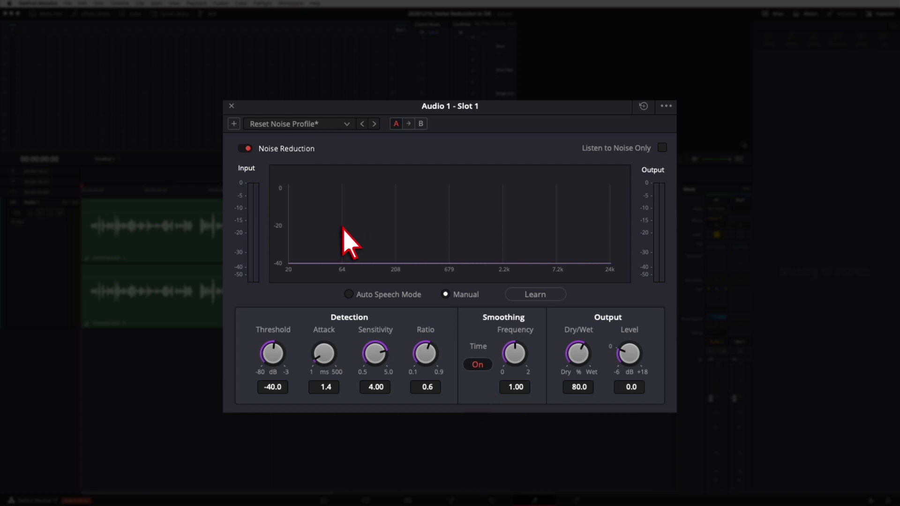
{"action": "double_click", "coordinate": [388, 367]}
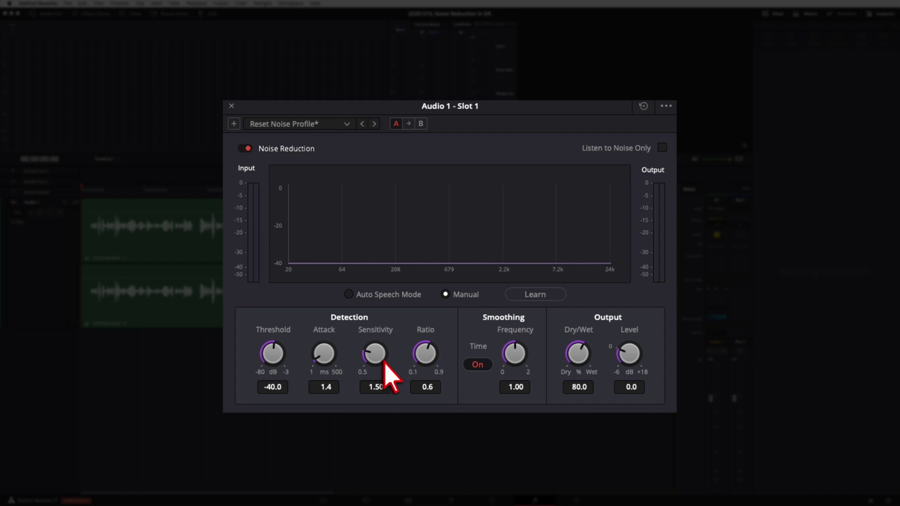
{"action": "mouse_move", "coordinate": [385, 367]}
{"action": "left_mouse_down"}
{"action": "mouse_move", "coordinate": [426, 364]}
{"action": "mouse_move", "coordinate": [394, 376]}
{"action": "mouse_move", "coordinate": [385, 361]}
{"action": "mouse_move", "coordinate": [388, 371]}
{"action": "left_mouse_up"}
{"action": "left_click", "coordinate": [435, 357]}
Switch between the A and B settings, ending on A, and turn time smoothing off and on again.
{"action": "left_click", "coordinate": [420, 124]}
{"action": "left_click", "coordinate": [408, 124]}
{"action": "left_click", "coordinate": [421, 124]}
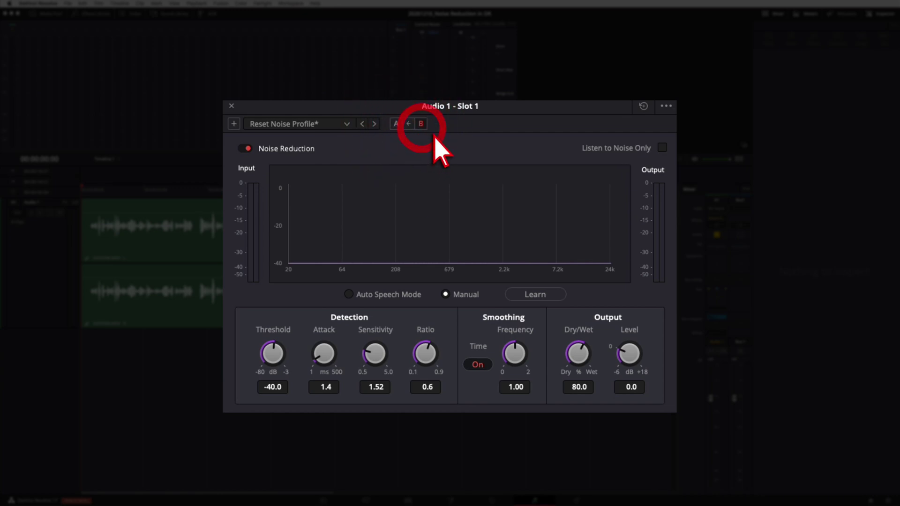
{"action": "left_click", "coordinate": [396, 124]}
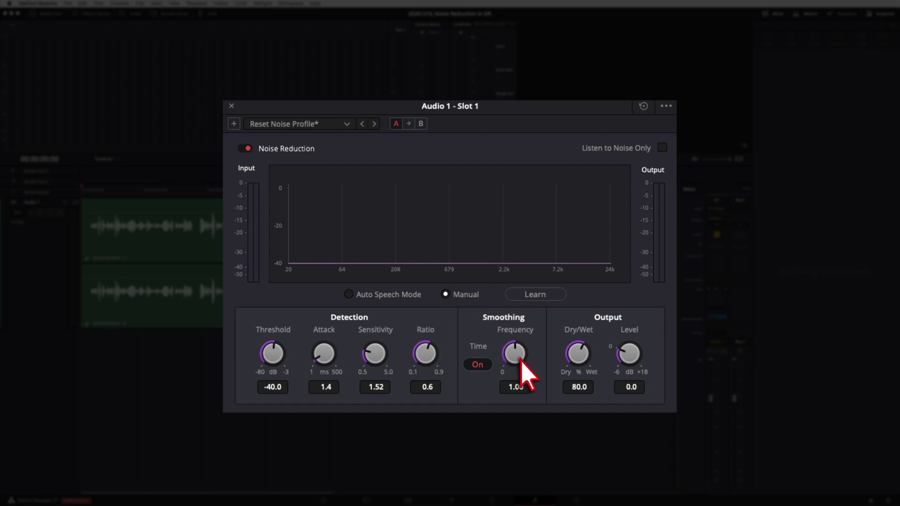
{"action": "left_click", "coordinate": [480, 367]}
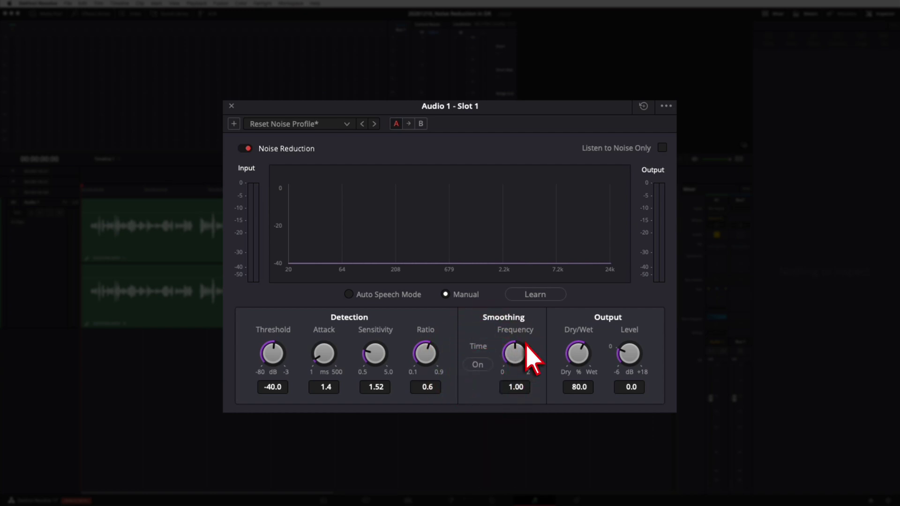
{"action": "left_click", "coordinate": [482, 366]}
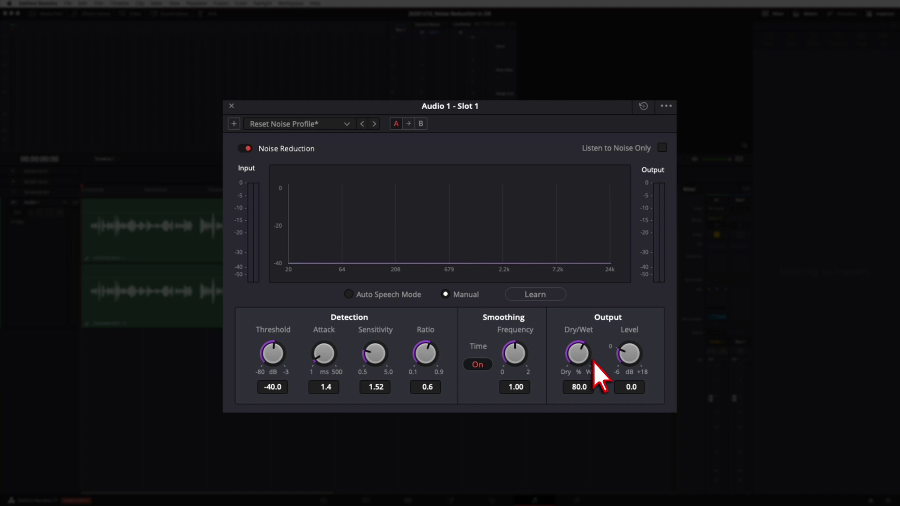
Try output Dry/Wet mixes of 0, 70, 100 and 80 percent, ending at 71.1 percent.
{"action": "left_click_drag", "start_coordinate": [594, 361], "coordinate": [573, 369]}
{"action": "left_click", "coordinate": [514, 355]}
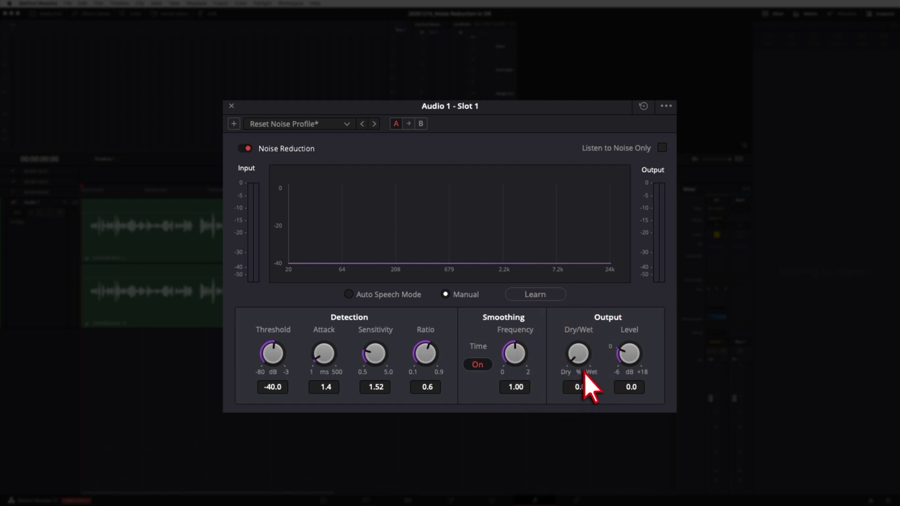
{"action": "left_click_drag", "start_coordinate": [591, 312], "coordinate": [659, 382]}
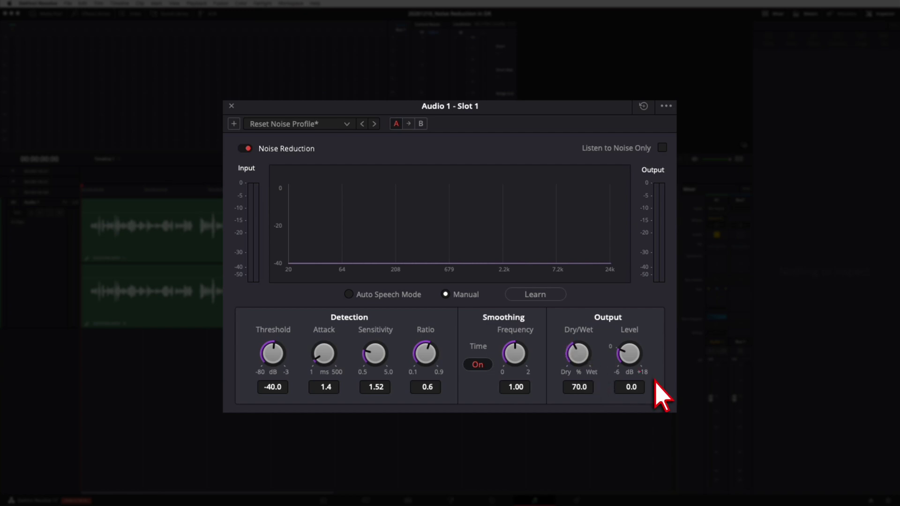
{"action": "left_click_drag", "start_coordinate": [600, 382], "coordinate": [647, 392]}
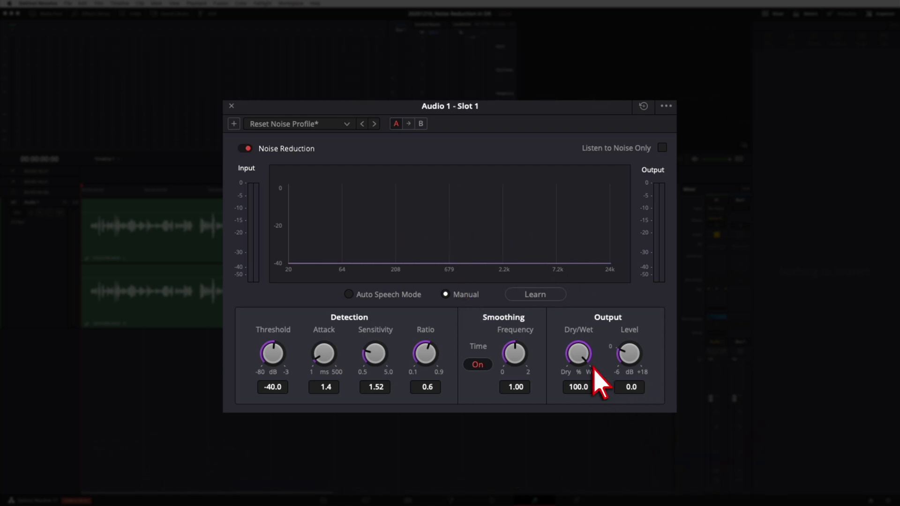
{"action": "left_click_drag", "start_coordinate": [589, 367], "coordinate": [596, 371]}
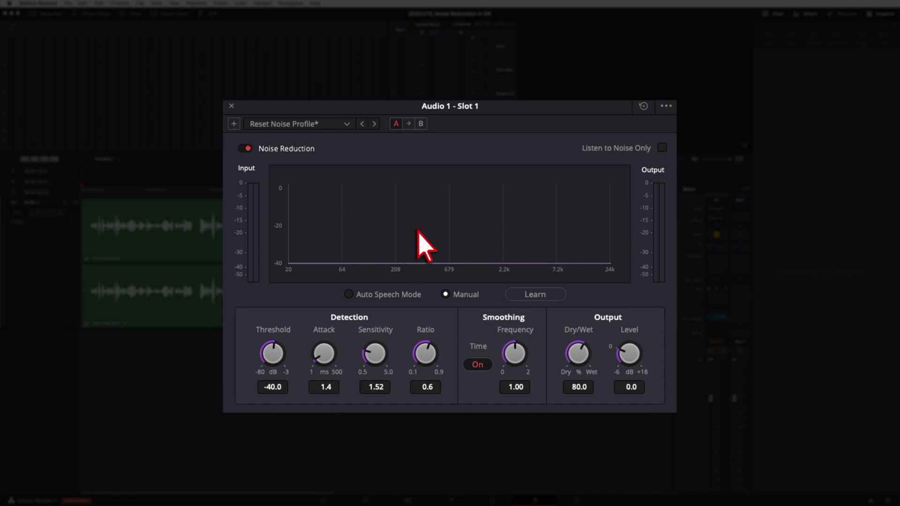
{"action": "mouse_move", "coordinate": [587, 361]}
{"action": "left_mouse_down"}
{"action": "mouse_move", "coordinate": [566, 368]}
{"action": "mouse_move", "coordinate": [589, 359]}
{"action": "mouse_move", "coordinate": [585, 372]}
{"action": "mouse_move", "coordinate": [588, 363]}
{"action": "left_mouse_up"}
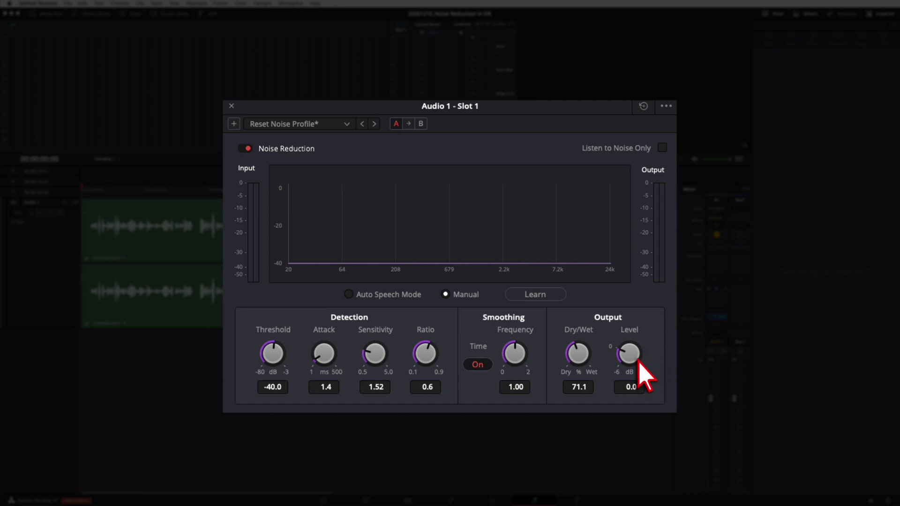
Raise the output Level of the noise reduction effect to 6.7 dB.
{"action": "left_click_drag", "start_coordinate": [640, 368], "coordinate": [656, 360]}
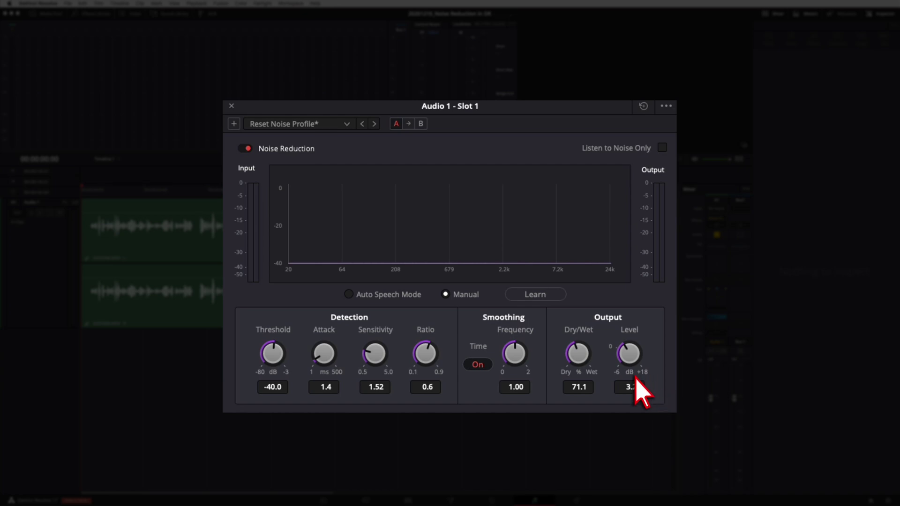
{"action": "double_click", "coordinate": [634, 390]}
{"action": "mouse_move", "coordinate": [640, 359]}
{"action": "left_mouse_down"}
{"action": "mouse_move", "coordinate": [675, 361]}
{"action": "mouse_move", "coordinate": [646, 361]}
{"action": "left_mouse_up"}
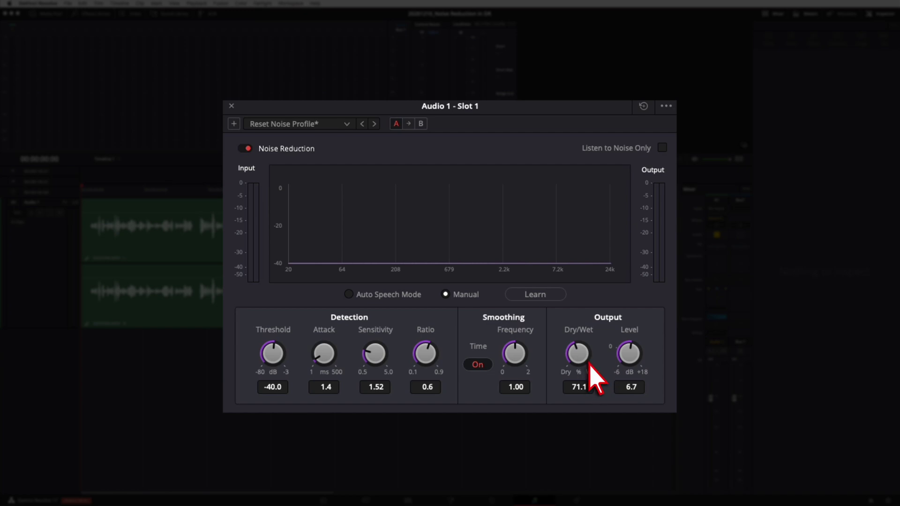
Try a fully dry mix, raise the output Level to 8.0 dB, and set Dry/Wet to 80 percent.
{"action": "mouse_move", "coordinate": [572, 376]}
{"action": "left_mouse_down"}
{"action": "mouse_move", "coordinate": [597, 372]}
{"action": "mouse_move", "coordinate": [588, 370]}
{"action": "left_mouse_up"}
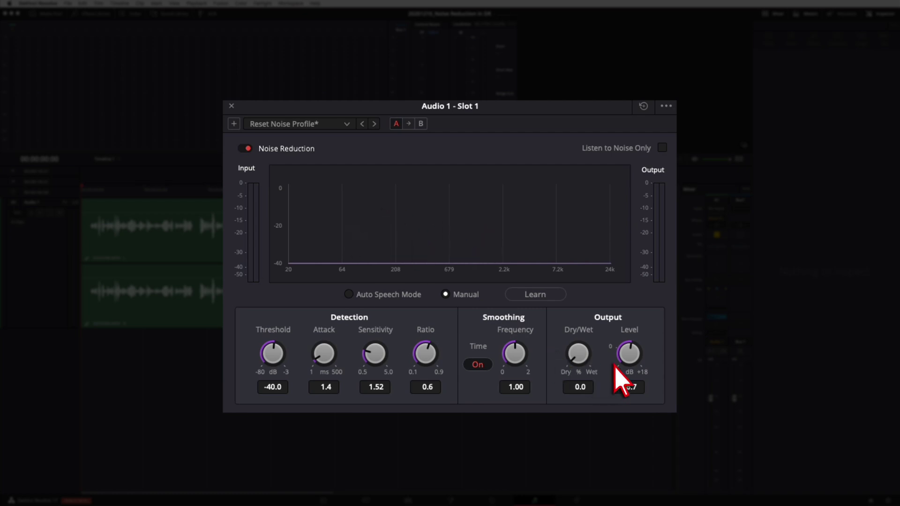
{"action": "left_click_drag", "start_coordinate": [640, 360], "coordinate": [634, 300]}
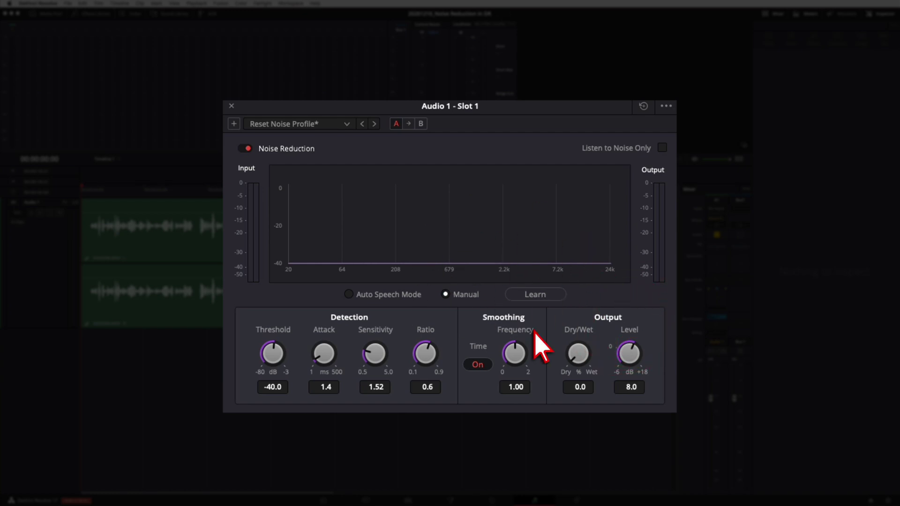
{"action": "mouse_move", "coordinate": [591, 370]}
{"action": "left_mouse_down"}
{"action": "mouse_move", "coordinate": [653, 338]}
{"action": "mouse_move", "coordinate": [605, 323]}
{"action": "mouse_move", "coordinate": [618, 328]}
{"action": "mouse_move", "coordinate": [604, 373]}
{"action": "mouse_move", "coordinate": [592, 375]}
{"action": "left_mouse_up"}
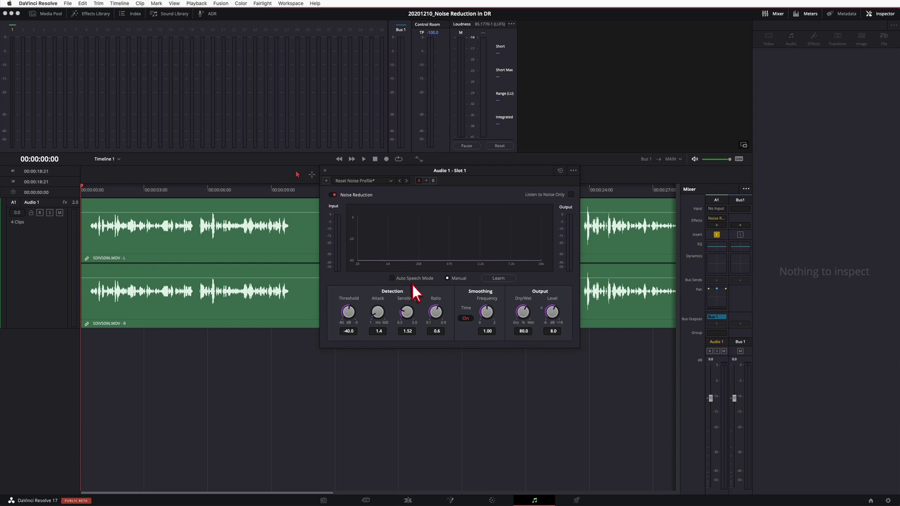
Move the effect window clear of the clips, switch to Auto Speech Mode, and play the track with noise reduction bypassed.
{"action": "left_click_drag", "start_coordinate": [434, 182], "coordinate": [696, 182]}
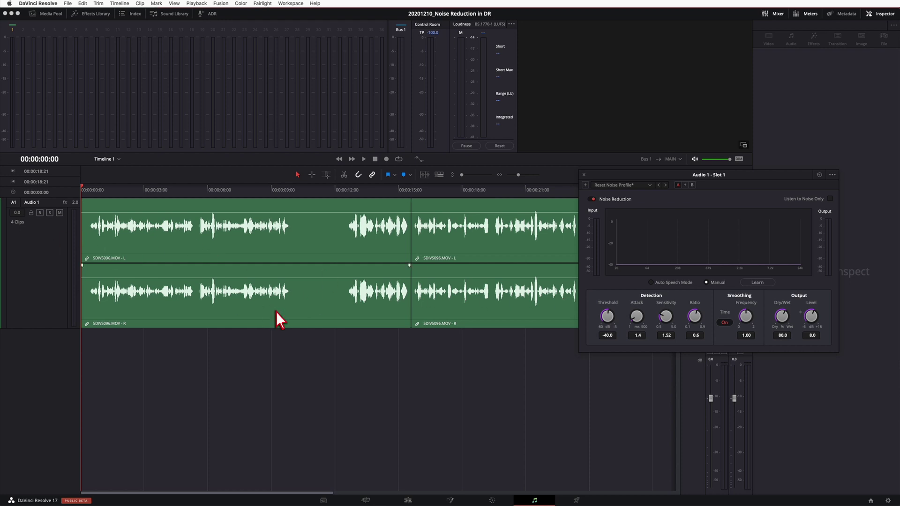
{"action": "left_click", "coordinate": [665, 284]}
{"action": "left_click", "coordinate": [597, 204]}
{"action": "key", "text": "space"}
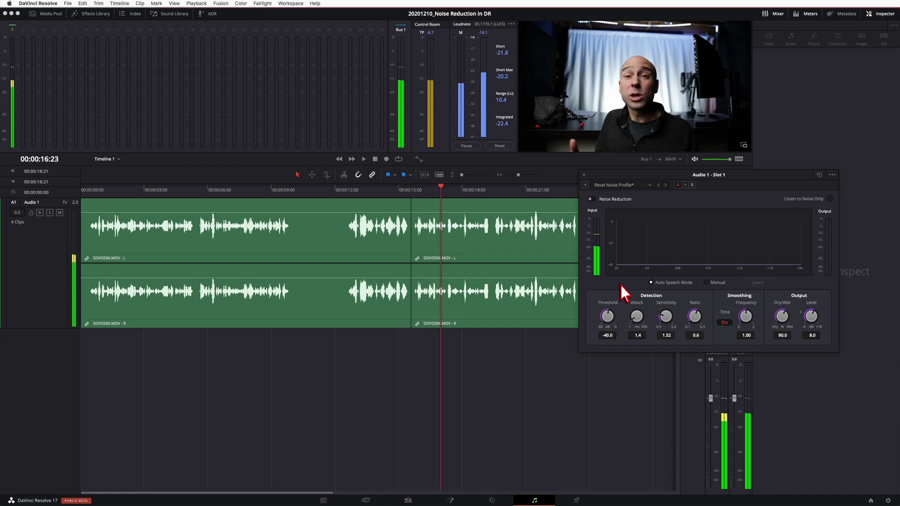
{"action": "key", "text": "space"}
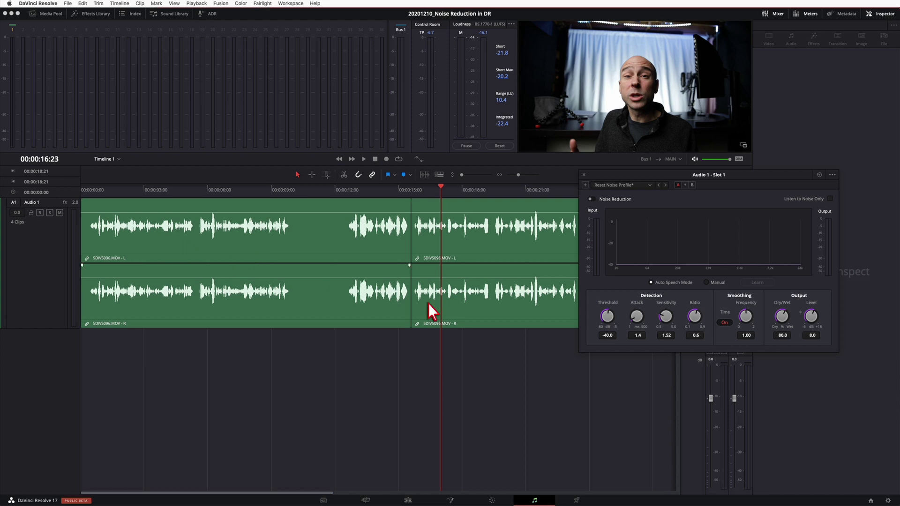
Turn the noise reduction effect back on and return the playhead to the start of the timeline.
{"action": "left_click", "coordinate": [673, 288]}
{"action": "left_click", "coordinate": [596, 200]}
{"action": "left_click", "coordinate": [81, 197]}
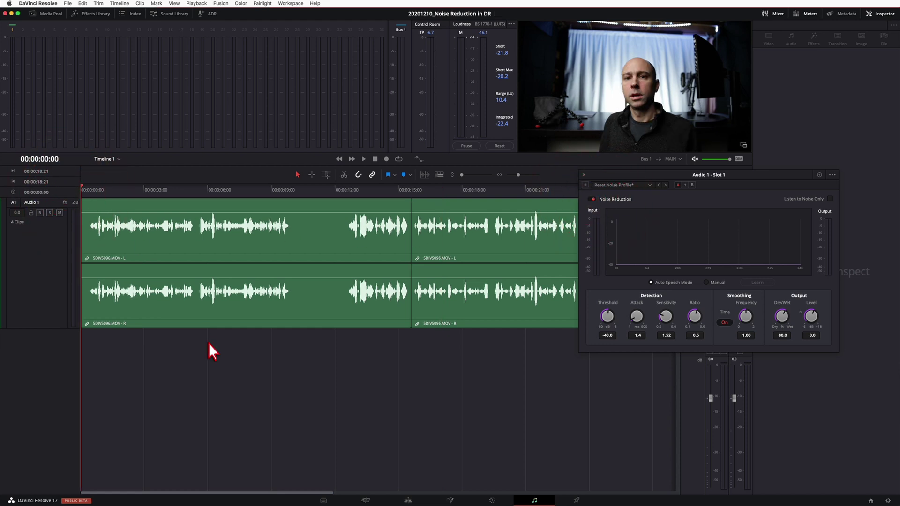
Reset all noise reduction settings to their defaults, select Auto Speech Mode, and play the track from the start.
{"action": "left_click", "coordinate": [820, 176]}
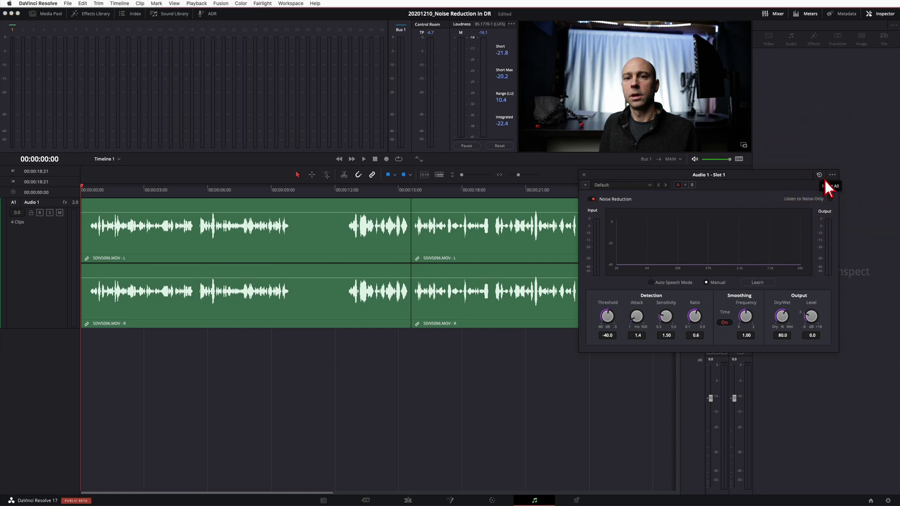
{"action": "left_click", "coordinate": [675, 283]}
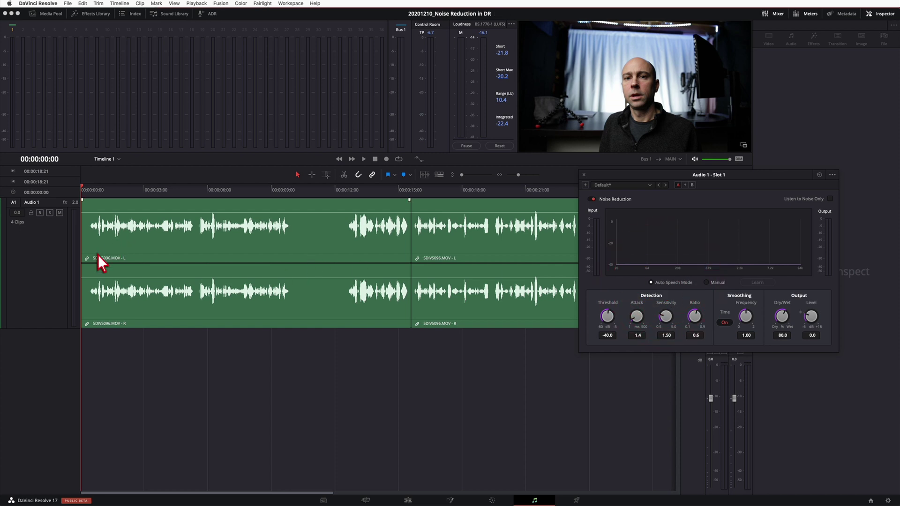
{"action": "key", "text": "space"}
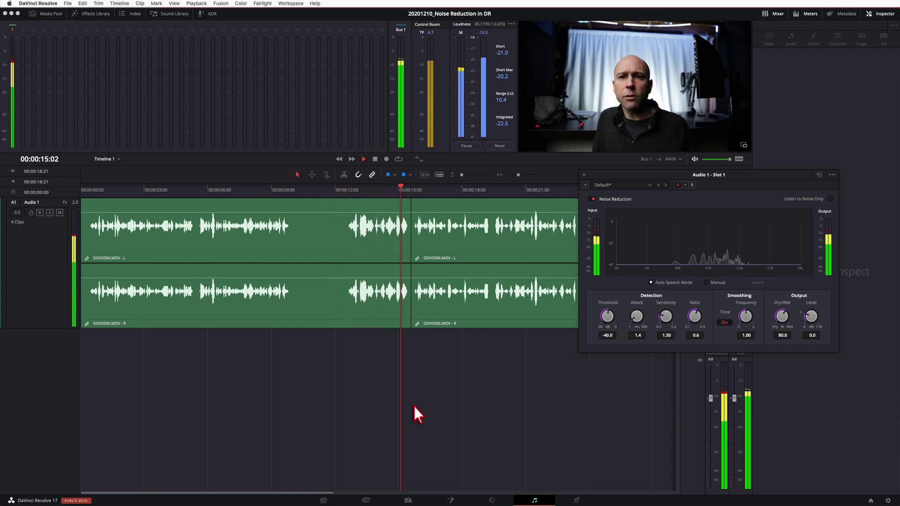
{"action": "key", "text": "space"}
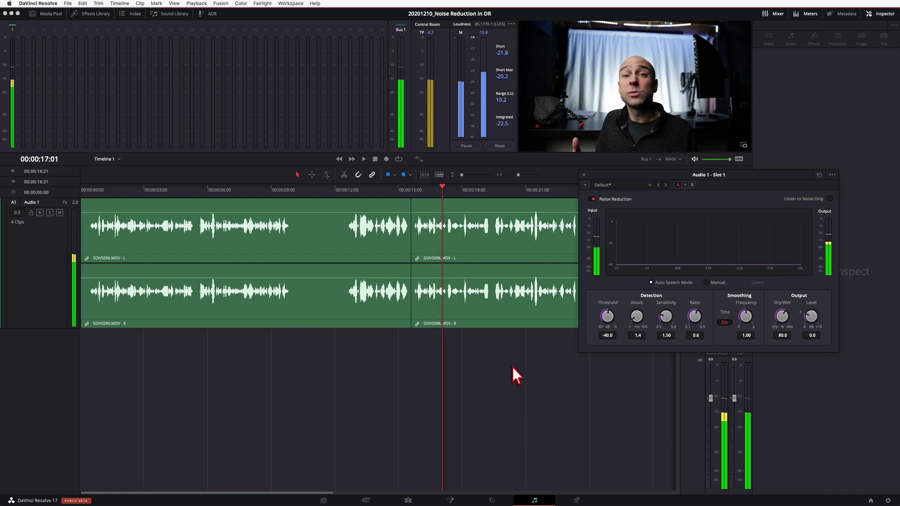
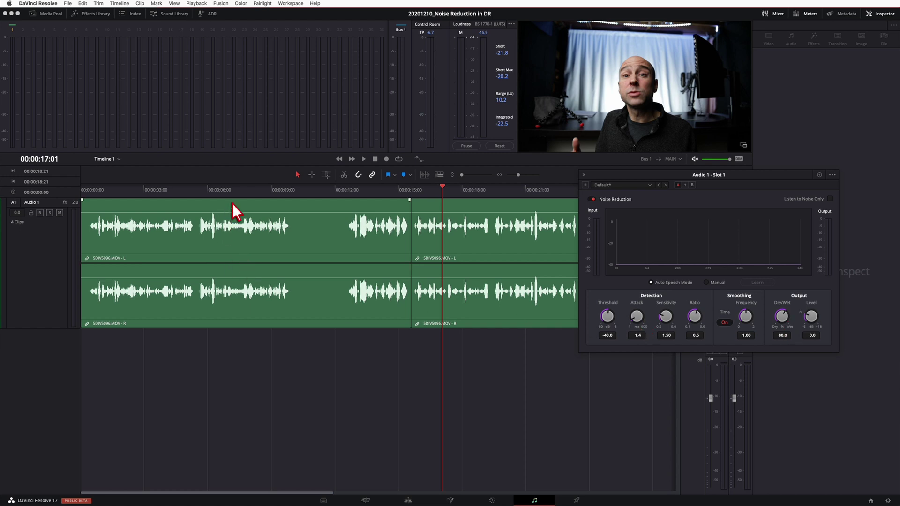
Select a range of the first clip from about 00:00:05:13 to 00:00:12:04 and loop its playback.
{"action": "left_click", "coordinate": [327, 175]}
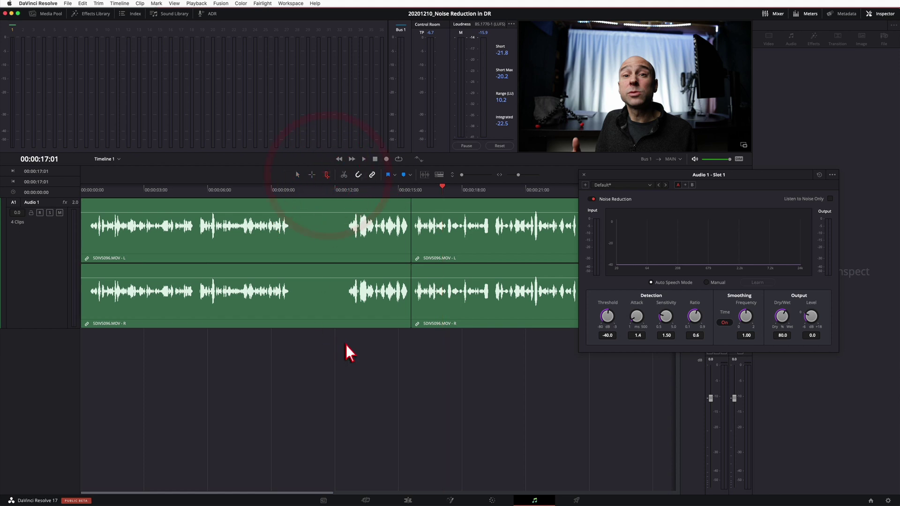
{"action": "left_click_drag", "start_coordinate": [339, 319], "coordinate": [204, 260]}
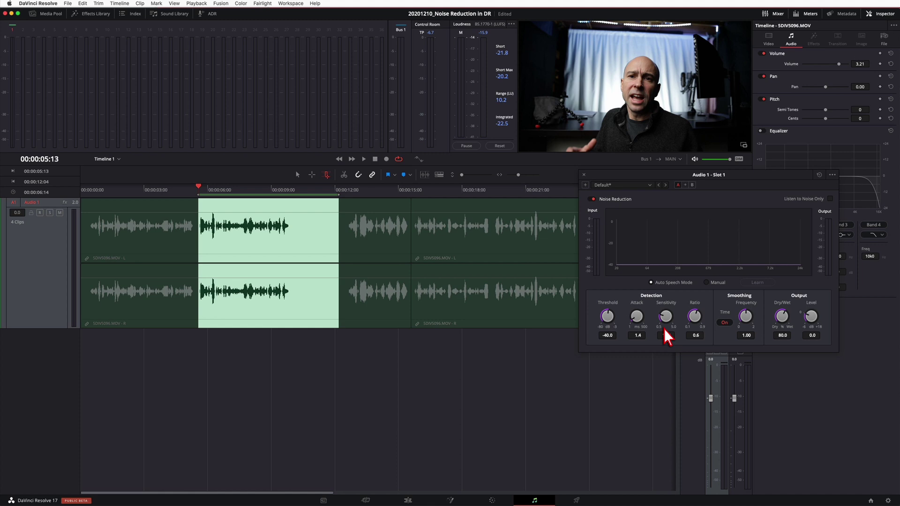
{"action": "key", "text": "space"}
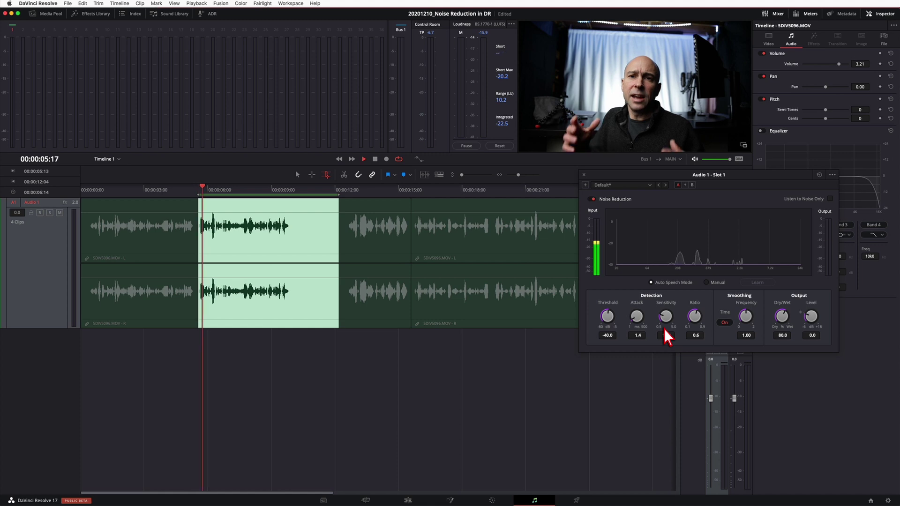
During looped playback, toggle time smoothing and set Dry/Wet to 71.5, Attack to 2.5 ms, Sensitivity to 1.95 and Ratio to 0.5.
{"action": "left_click", "coordinate": [725, 322]}
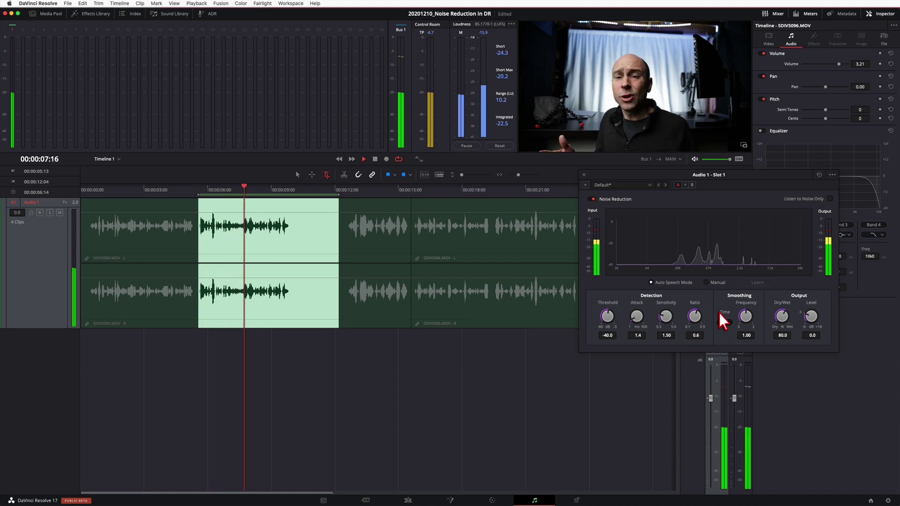
{"action": "left_click_drag", "start_coordinate": [793, 327], "coordinate": [786, 322]}
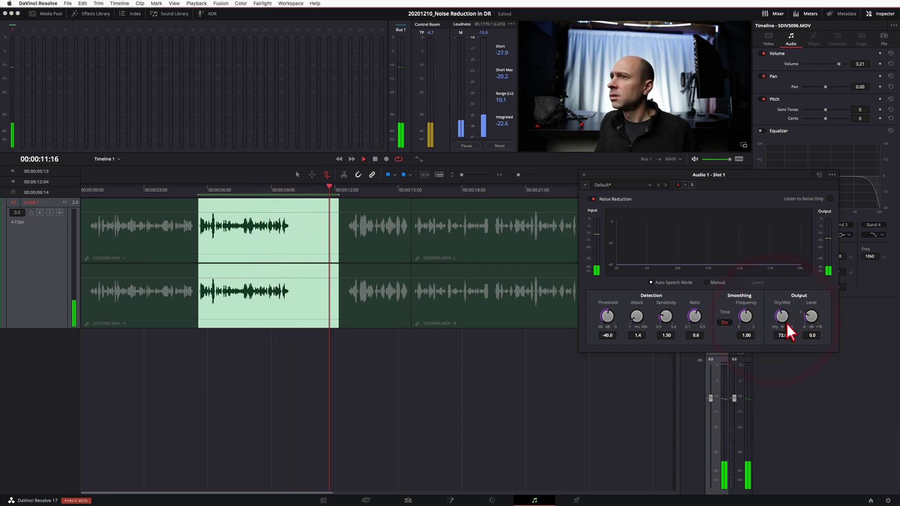
{"action": "mouse_move", "coordinate": [643, 323]}
{"action": "left_mouse_down"}
{"action": "mouse_move", "coordinate": [657, 319]}
{"action": "mouse_move", "coordinate": [644, 319]}
{"action": "left_mouse_up"}
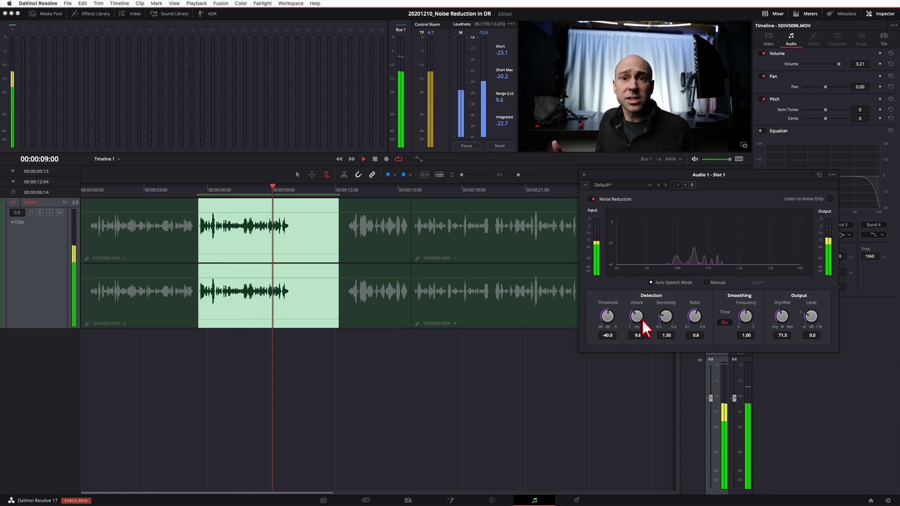
{"action": "left_click_drag", "start_coordinate": [640, 321], "coordinate": [724, 330]}
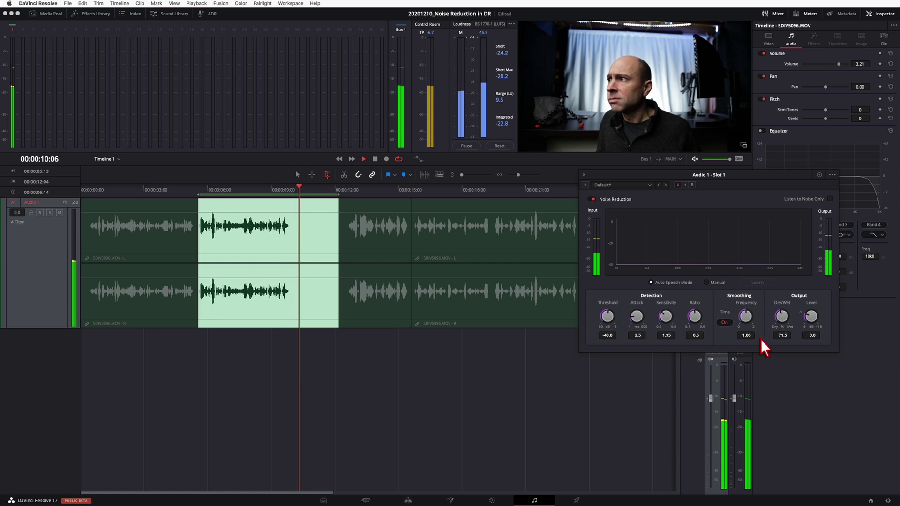
Try a higher output Level, restore it to 0.0 dB, and turn time smoothing off.
{"action": "mouse_move", "coordinate": [818, 322]}
{"action": "left_mouse_down"}
{"action": "mouse_move", "coordinate": [825, 319]}
{"action": "mouse_move", "coordinate": [802, 331]}
{"action": "left_mouse_up"}
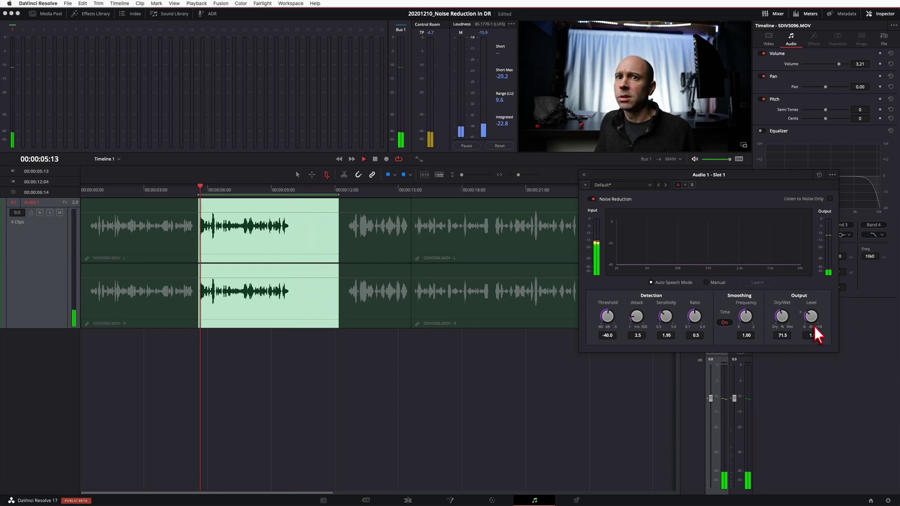
{"action": "double_click", "coordinate": [812, 324]}
{"action": "left_click", "coordinate": [727, 322]}
{"action": "left_click", "coordinate": [725, 324]}
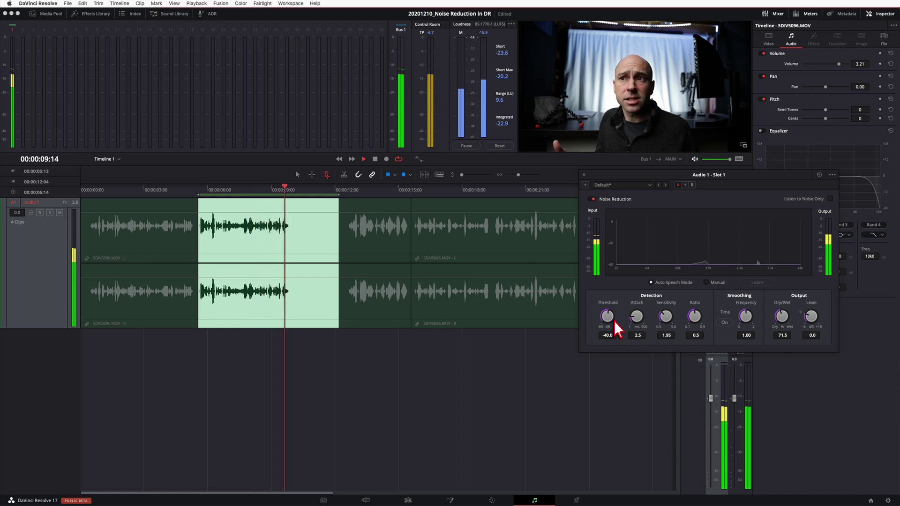
Set the detection Threshold to -34.6 dB and Sensitivity to 2.00, and stop the looped playback.
{"action": "left_click_drag", "start_coordinate": [620, 321], "coordinate": [618, 322]}
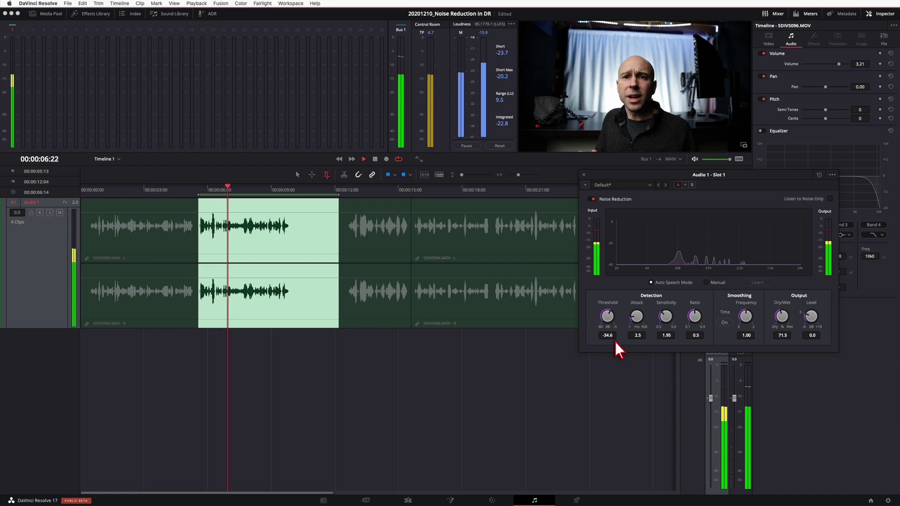
{"action": "left_click_drag", "start_coordinate": [666, 318], "coordinate": [673, 320]}
{"action": "key", "text": "space"}
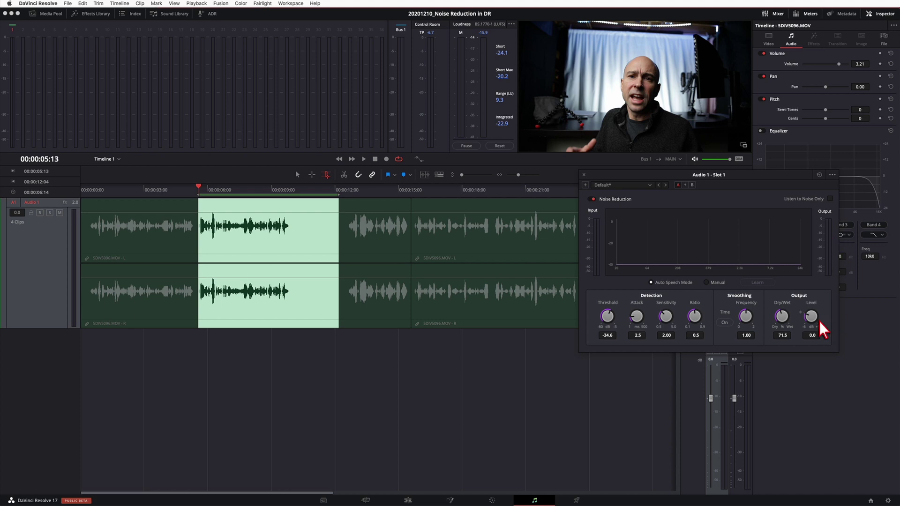
Reset all settings of the noise reduction effect to their defaults and put it in Manual mode.
{"action": "left_click_drag", "start_coordinate": [828, 317], "coordinate": [833, 320]}
{"action": "left_click", "coordinate": [722, 283]}
{"action": "left_click", "coordinate": [824, 181]}
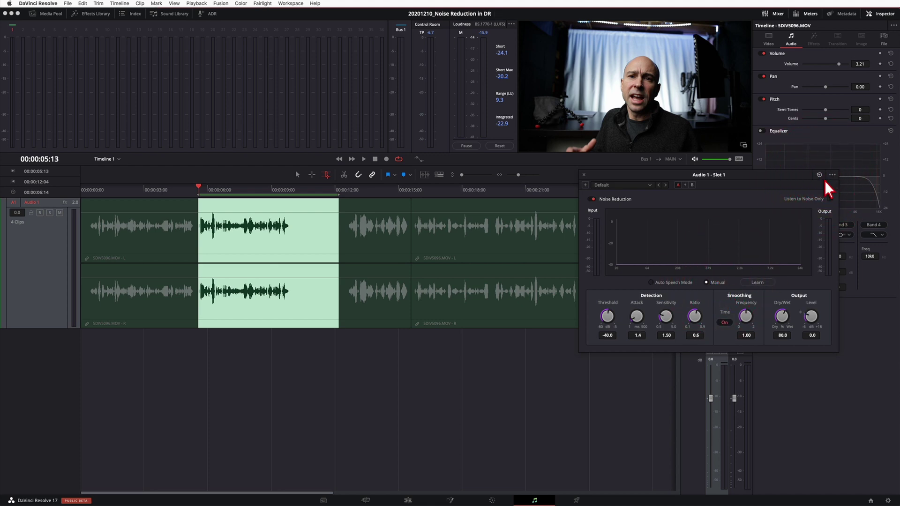
{"action": "left_click", "coordinate": [726, 288]}
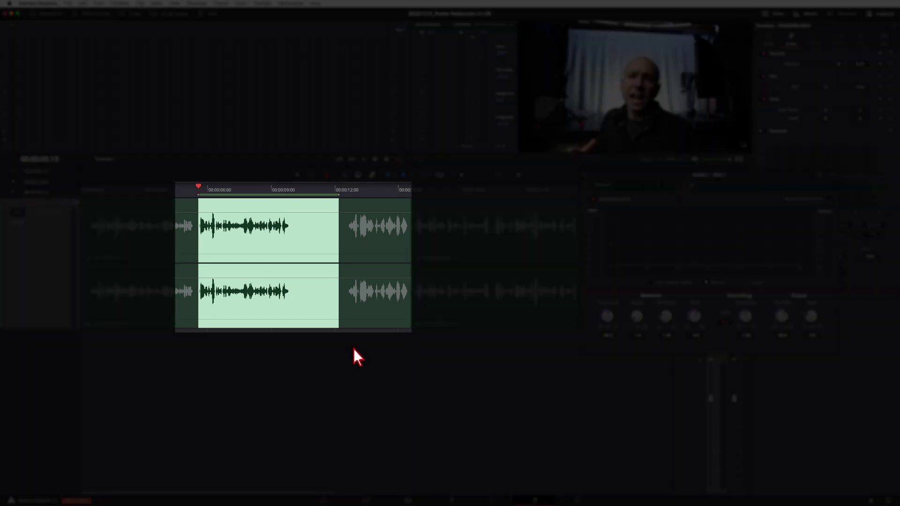
Select the speech-free gap from about 00:00:09:20 to 00:00:12:13 and learn the noise profile while playing it.
{"action": "left_click_drag", "start_coordinate": [347, 323], "coordinate": [296, 201]}
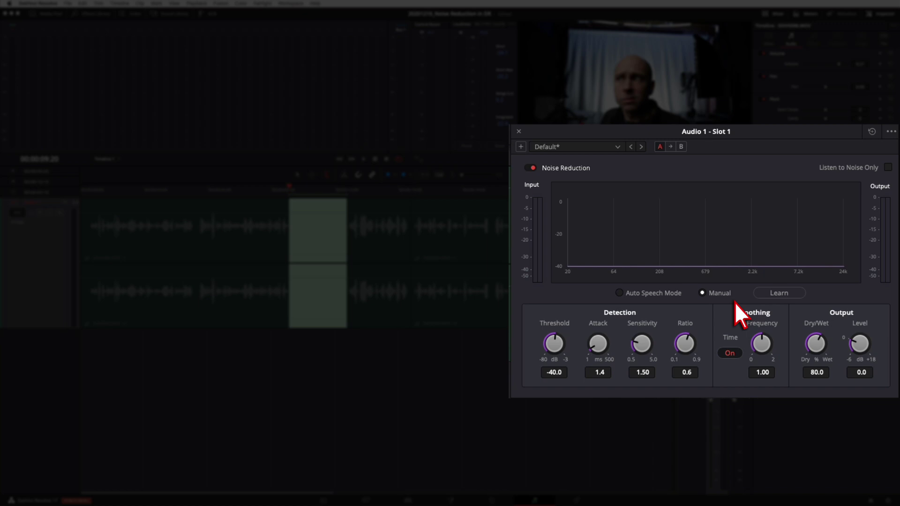
{"action": "left_click", "coordinate": [786, 299]}
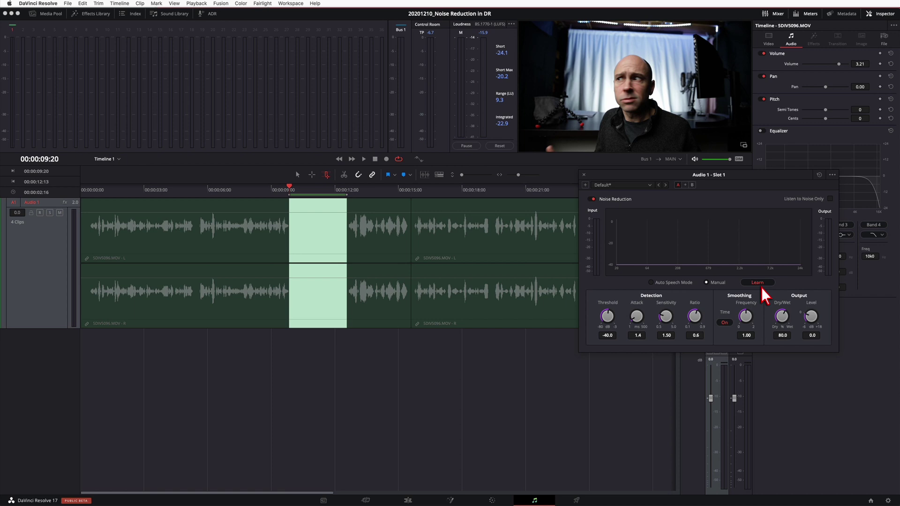
{"action": "key", "text": "space"}
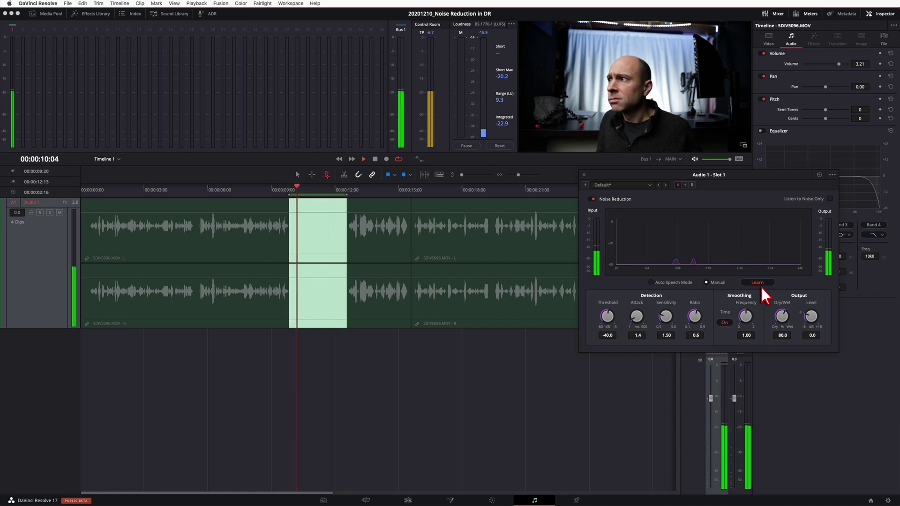
{"action": "left_click", "coordinate": [759, 283]}
{"action": "key", "text": "space"}
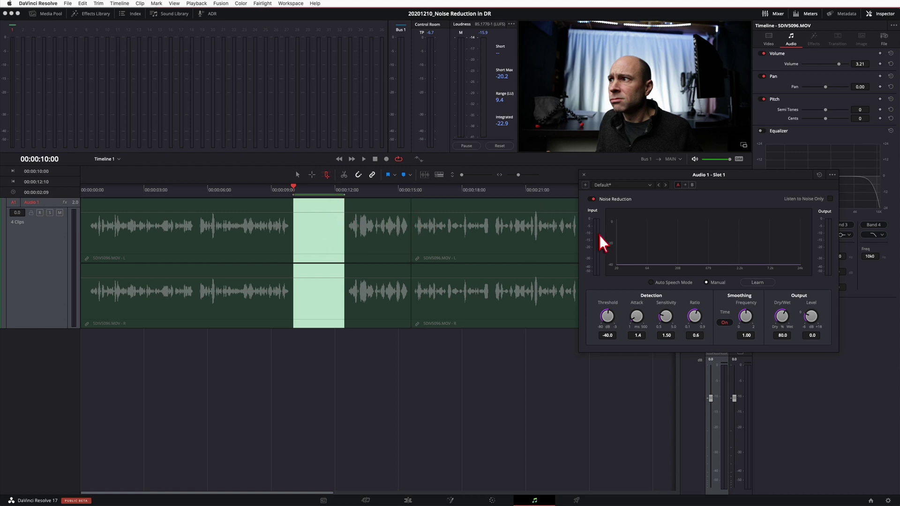
Loop the speech-free range from 00:00:10:00 to 00:00:12:10 and compare the sound with noise reduction off and on.
{"action": "key", "text": "space"}
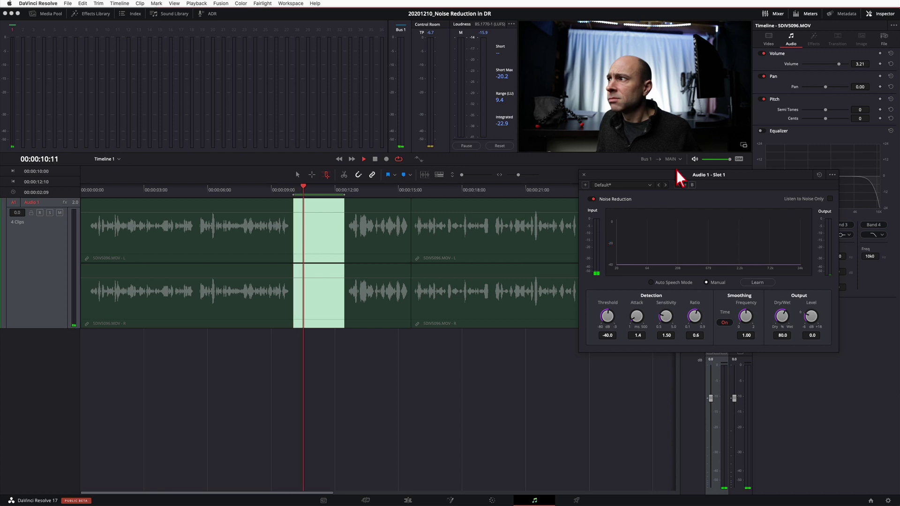
{"action": "left_click", "coordinate": [598, 204]}
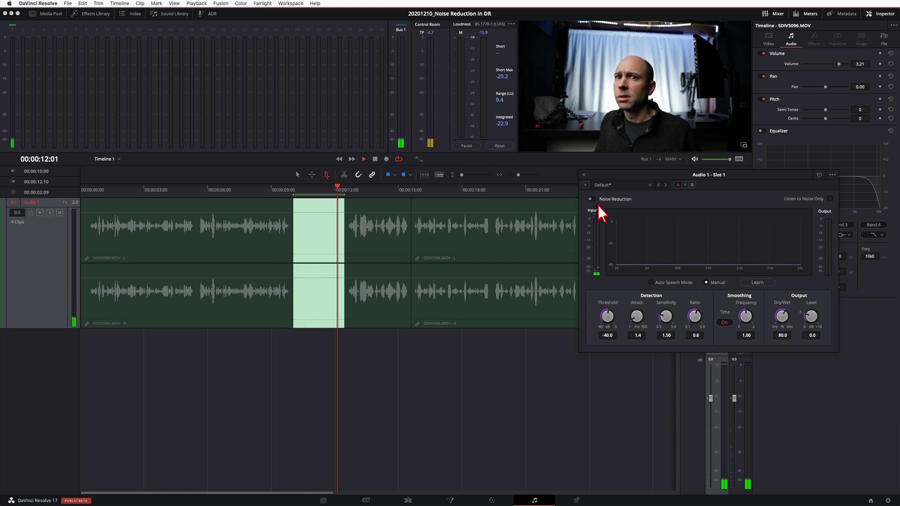
{"action": "left_click", "coordinate": [592, 199]}
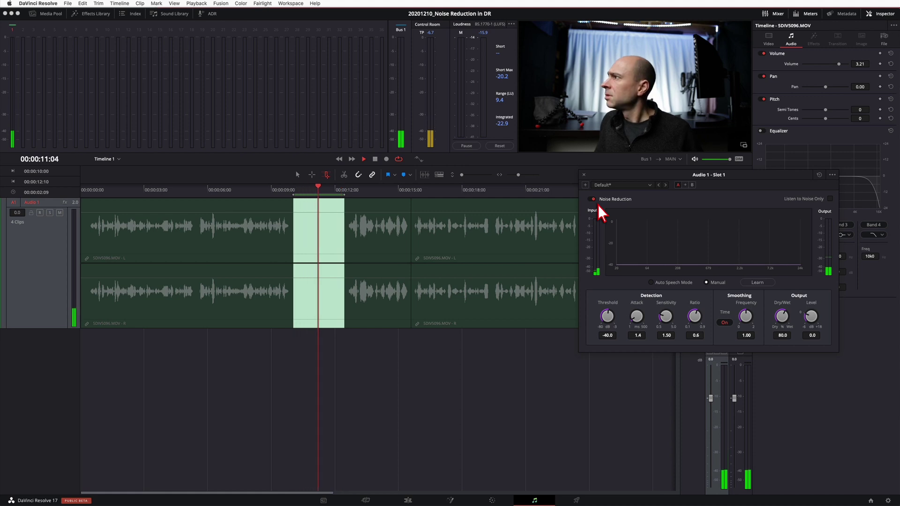
{"action": "key", "text": "space"}
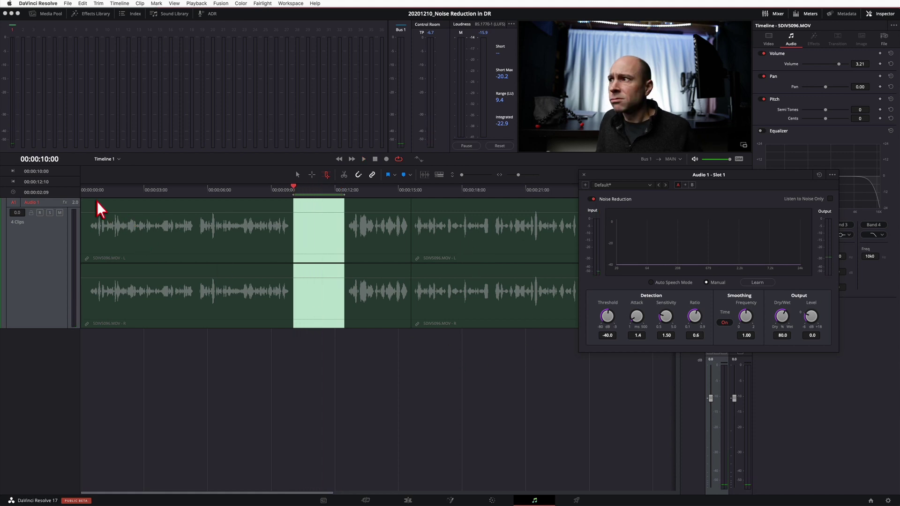
Clear the range selection and play the track from the start with the learned noise profile.
{"action": "key", "text": "Home"}
{"action": "left_click", "coordinate": [91, 196]}
{"action": "left_click", "coordinate": [346, 212]}
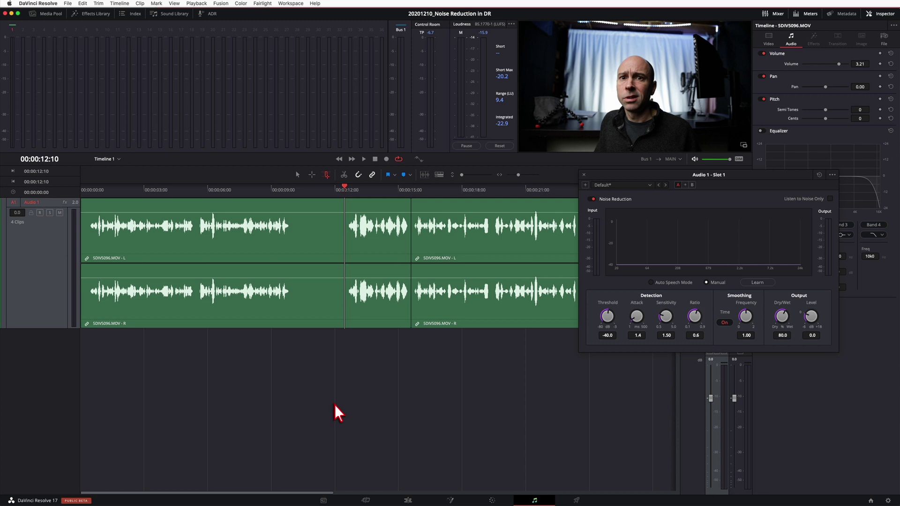
{"action": "left_click", "coordinate": [70, 195]}
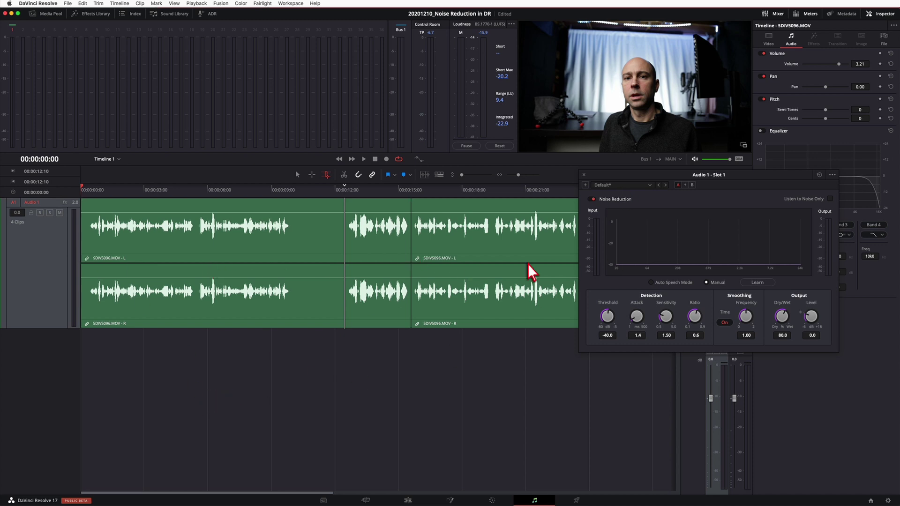
{"action": "key", "text": "space"}
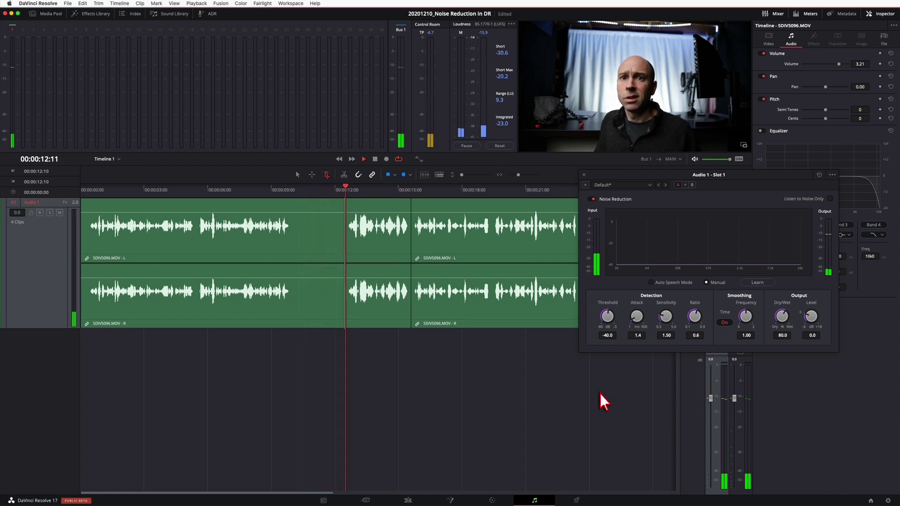
Stop playback, set the detection Sensitivity to 2.32, and return the playhead to about 00:00:00:08.
{"action": "key", "text": "space"}
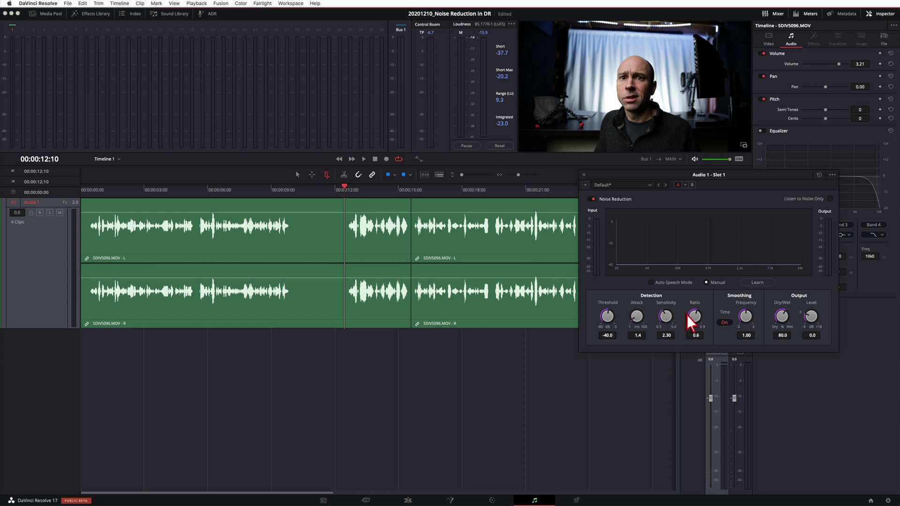
{"action": "left_click", "coordinate": [87, 190]}
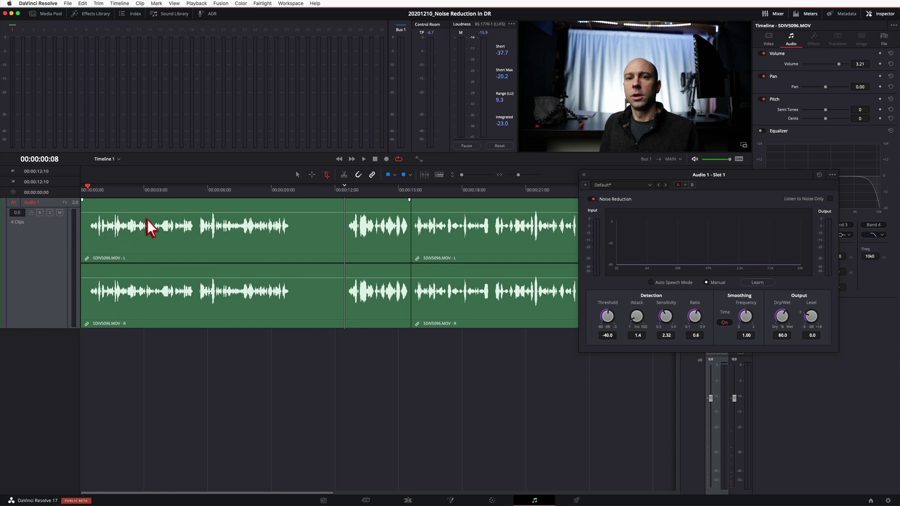
Select the speech range from 00:00:00:00 to 00:00:10:04 across the audio track and play it in a loop.
{"action": "key", "text": "Home"}
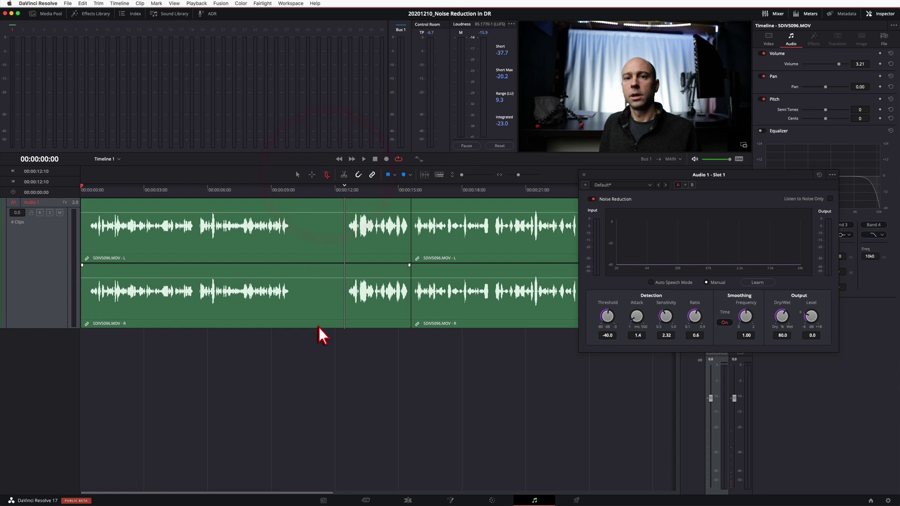
{"action": "left_click_drag", "start_coordinate": [296, 338], "coordinate": [82, 202]}
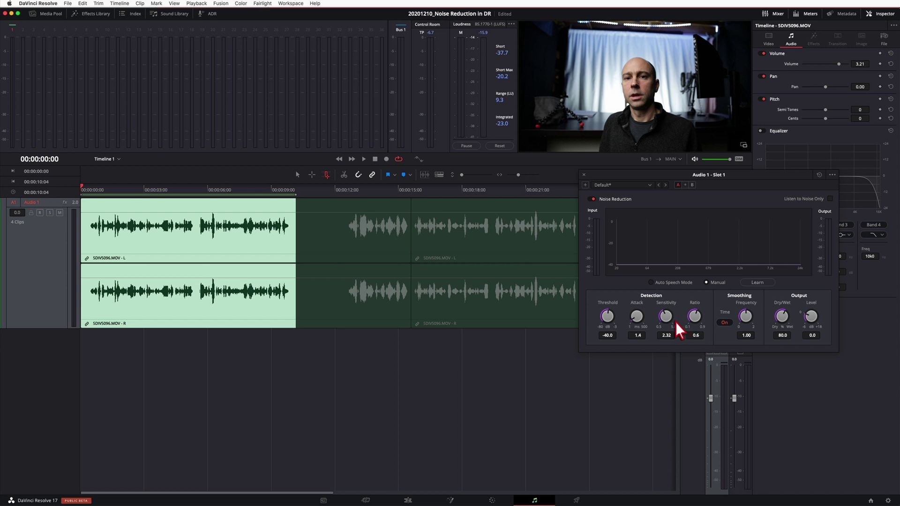
{"action": "key", "text": "space"}
During playback, set the noise reduction's Threshold to -31.7, Attack to 1.1, Sensitivity to 2.73, Ratio to 0.8 and output Level to 3.3.
{"action": "left_click_drag", "start_coordinate": [668, 317], "coordinate": [615, 322]}
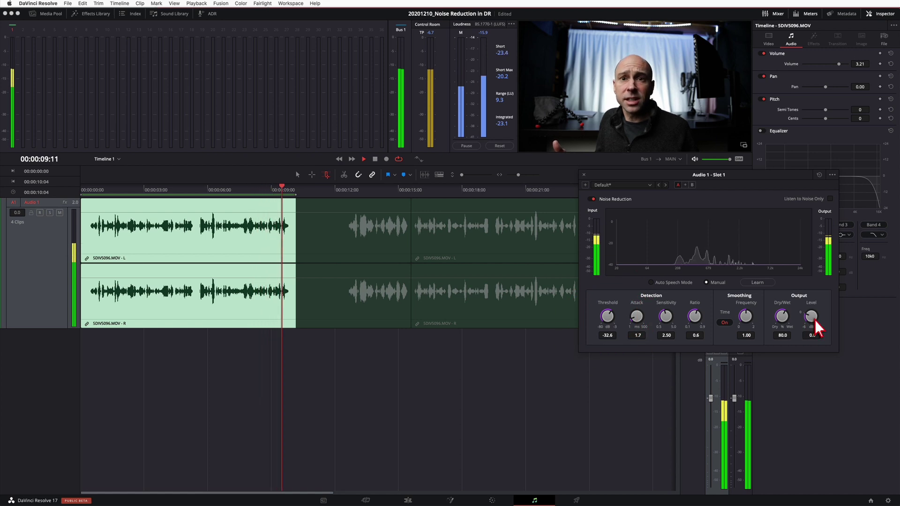
{"action": "left_click_drag", "start_coordinate": [820, 323], "coordinate": [829, 323]}
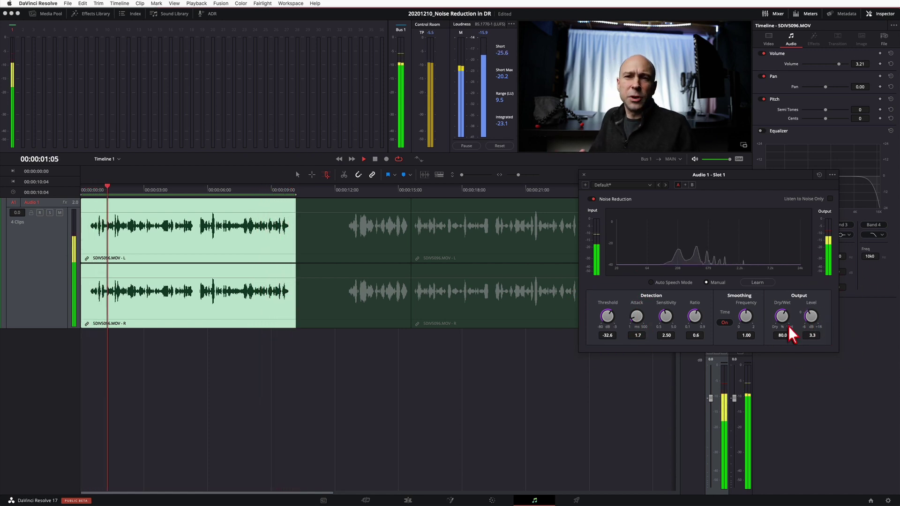
{"action": "left_click_drag", "start_coordinate": [705, 330], "coordinate": [669, 317]}
{"action": "left_click", "coordinate": [691, 319]}
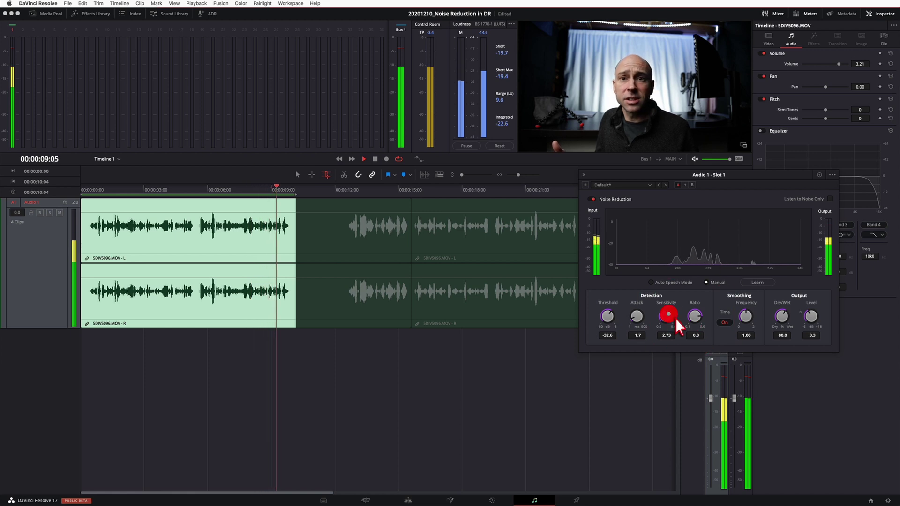
{"action": "left_click_drag", "start_coordinate": [637, 328], "coordinate": [712, 320]}
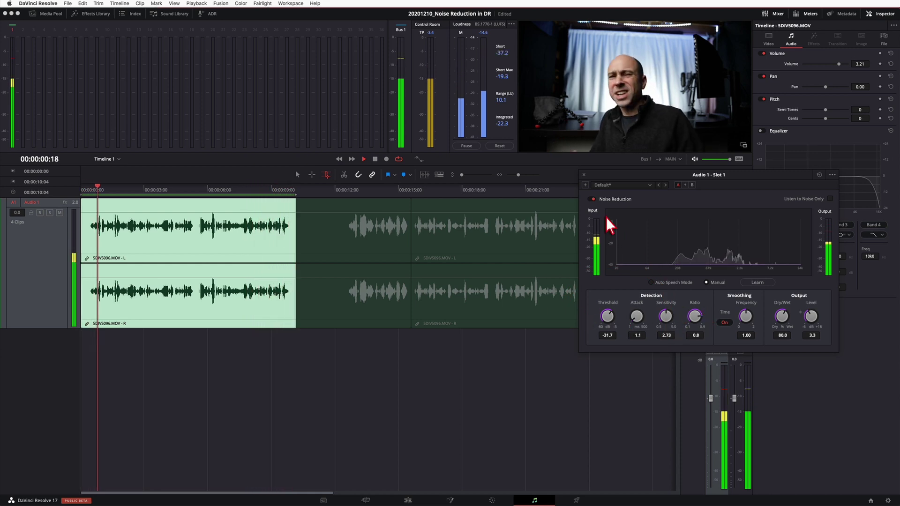
Switch noise reduction off and back on during playback to compare the speech, and stop playback.
{"action": "left_click", "coordinate": [591, 200]}
{"action": "left_click", "coordinate": [591, 200]}
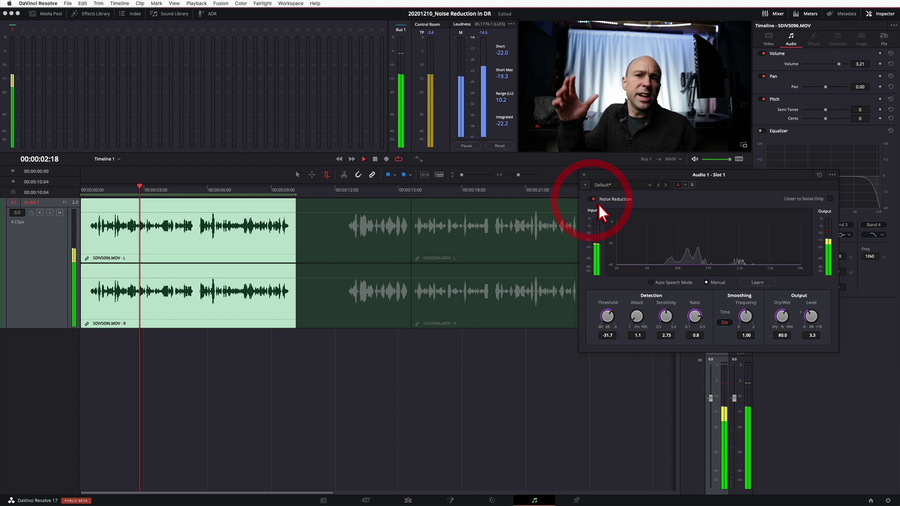
{"action": "key", "text": "space"}
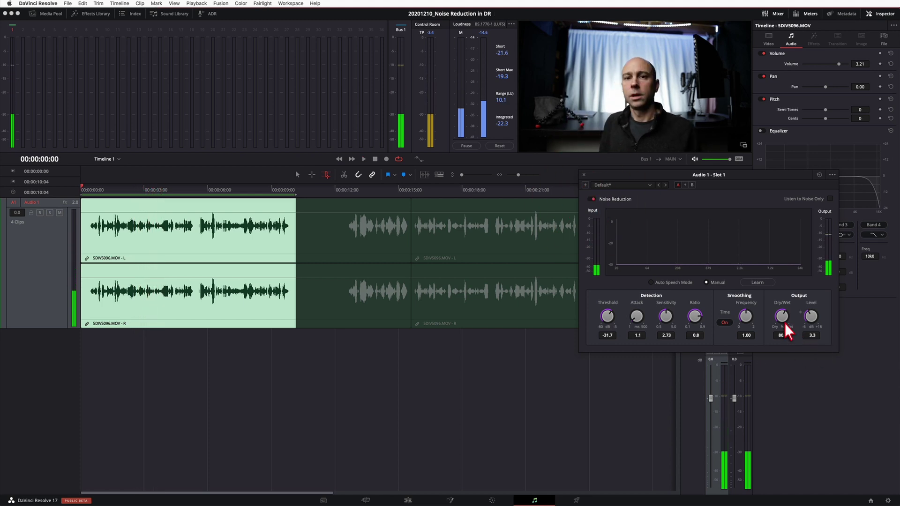